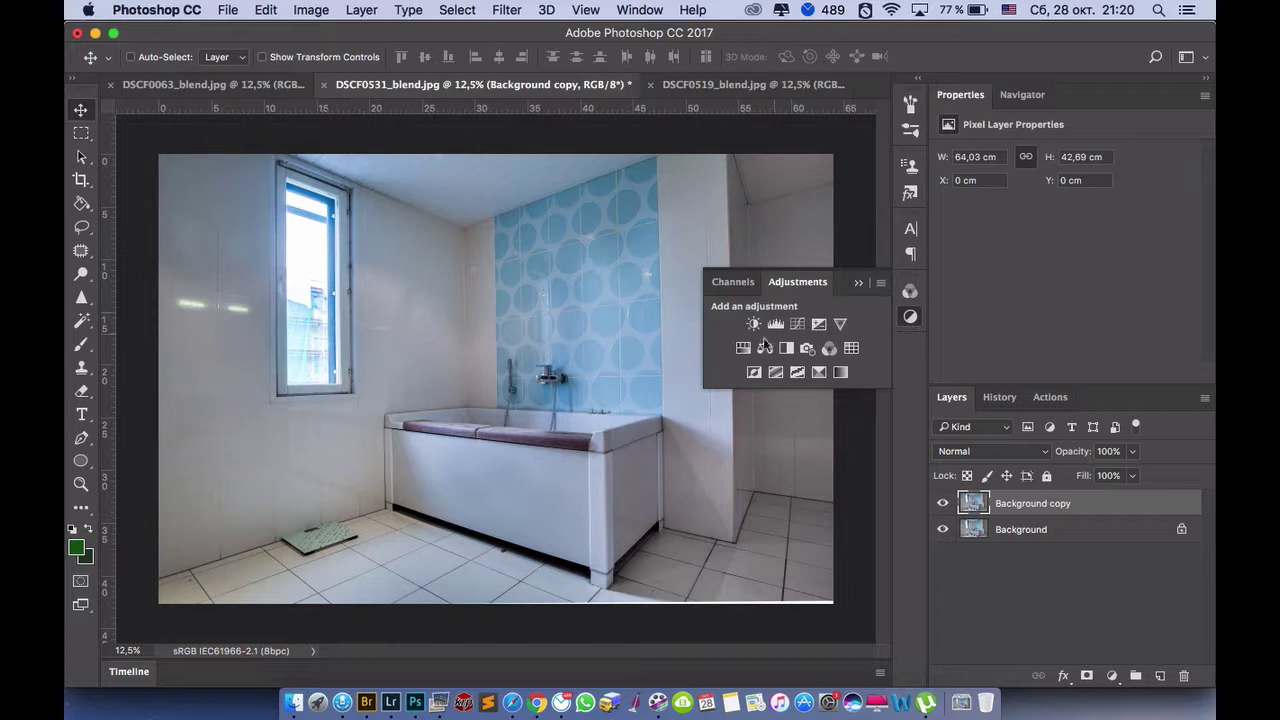
# - Add a Hue/Saturation adjustment layer above the bathroom photo and set the Cyans saturation to -90
pyautogui.click(742, 348)
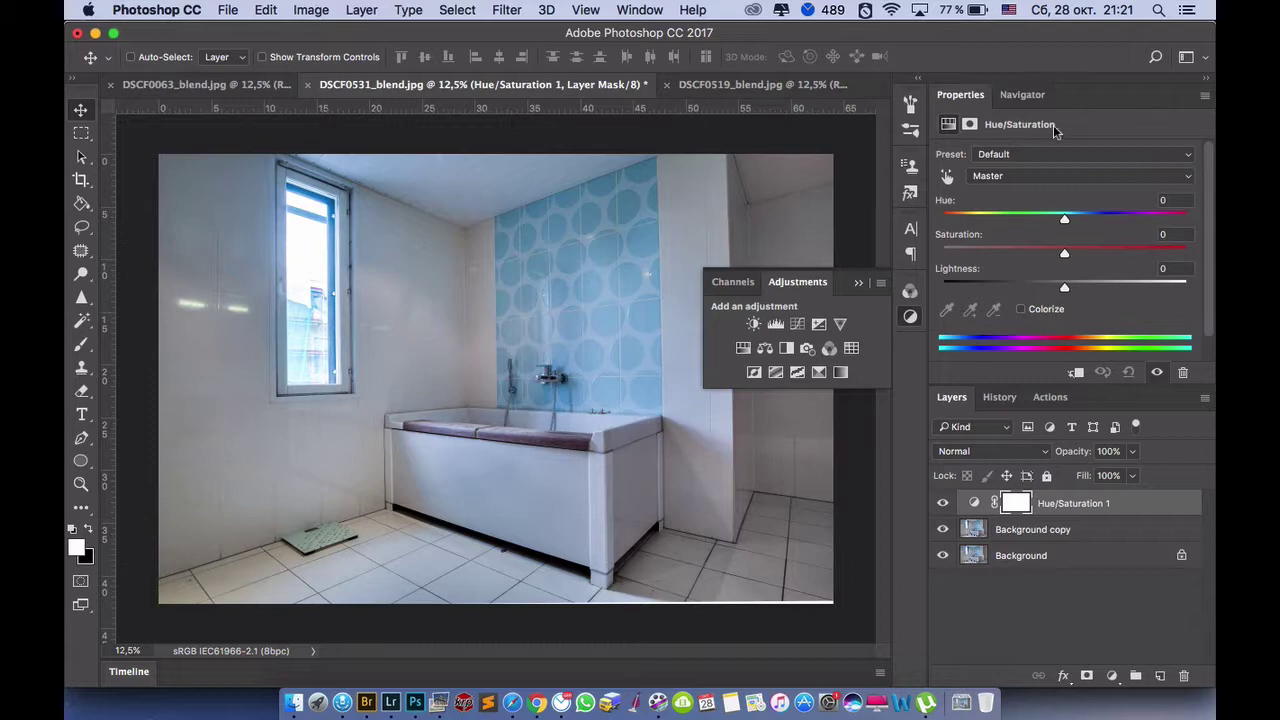
pyautogui.click(1190, 177)
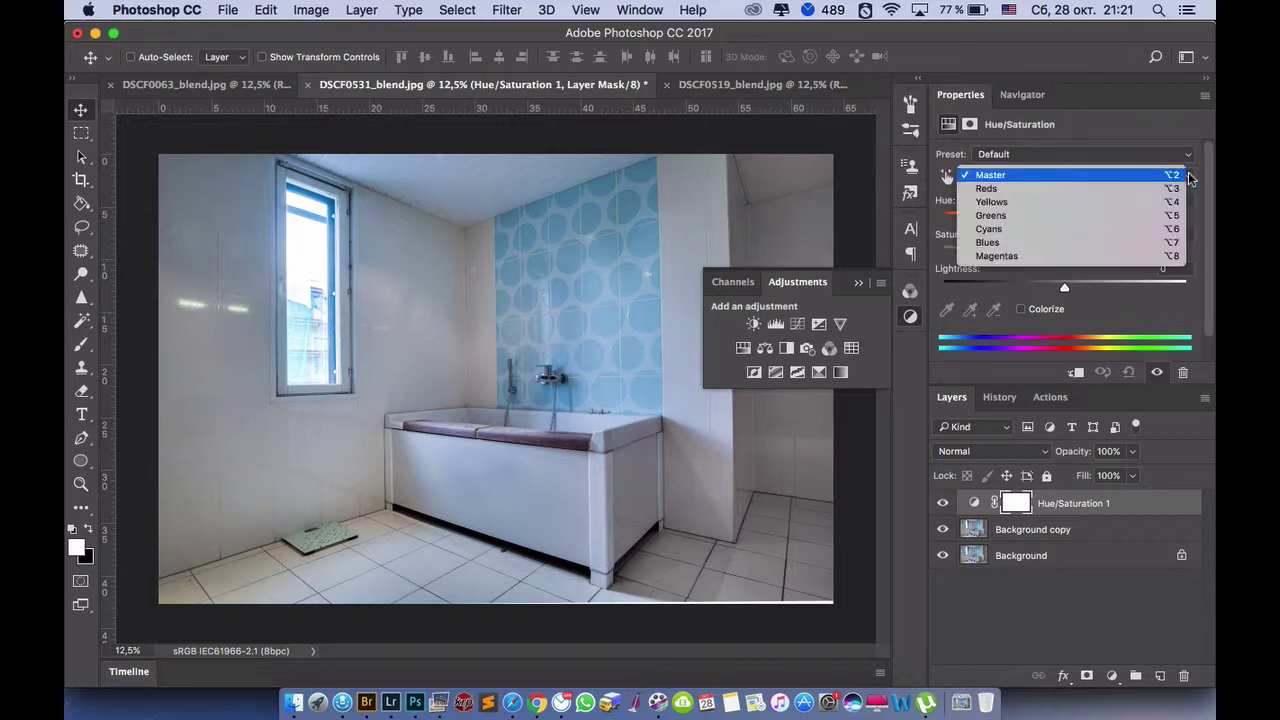
pyautogui.click(1127, 230)
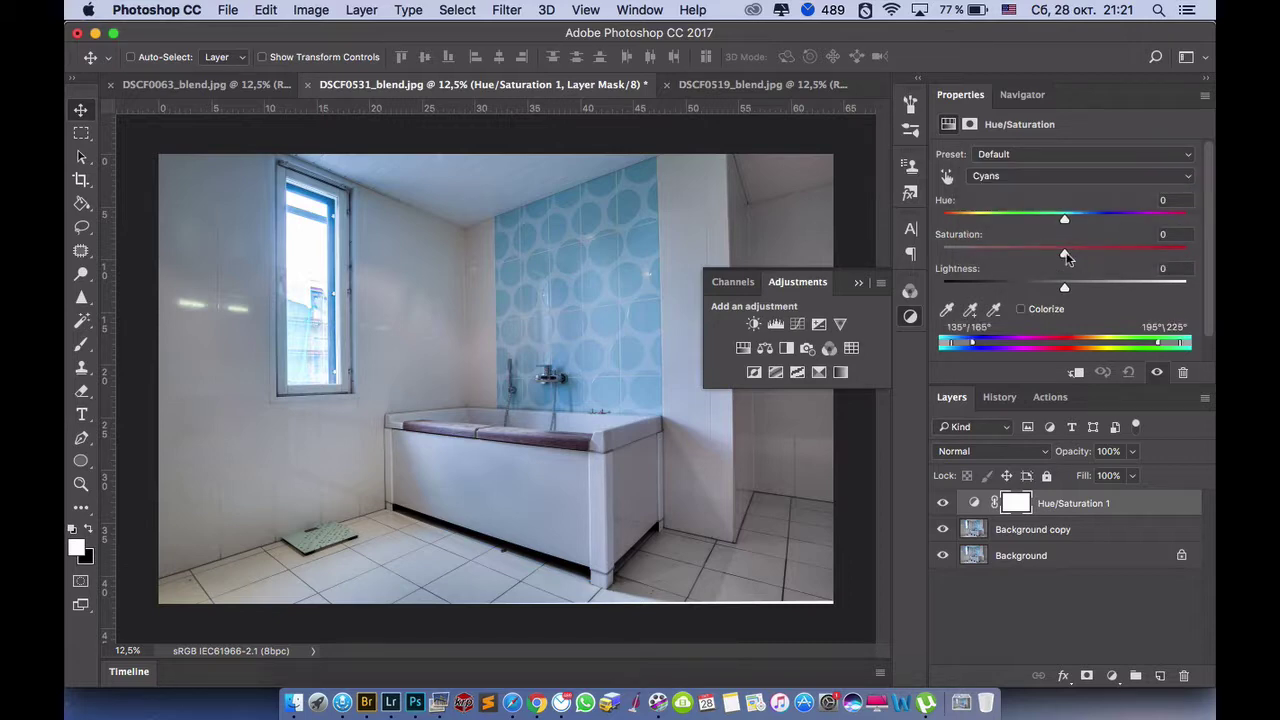
pyautogui.moveTo(1065, 254); pyautogui.dragTo(954, 252)
# - Set the Blues saturation to -96 in the same Hue/Saturation adjustment
pyautogui.click(1187, 177)
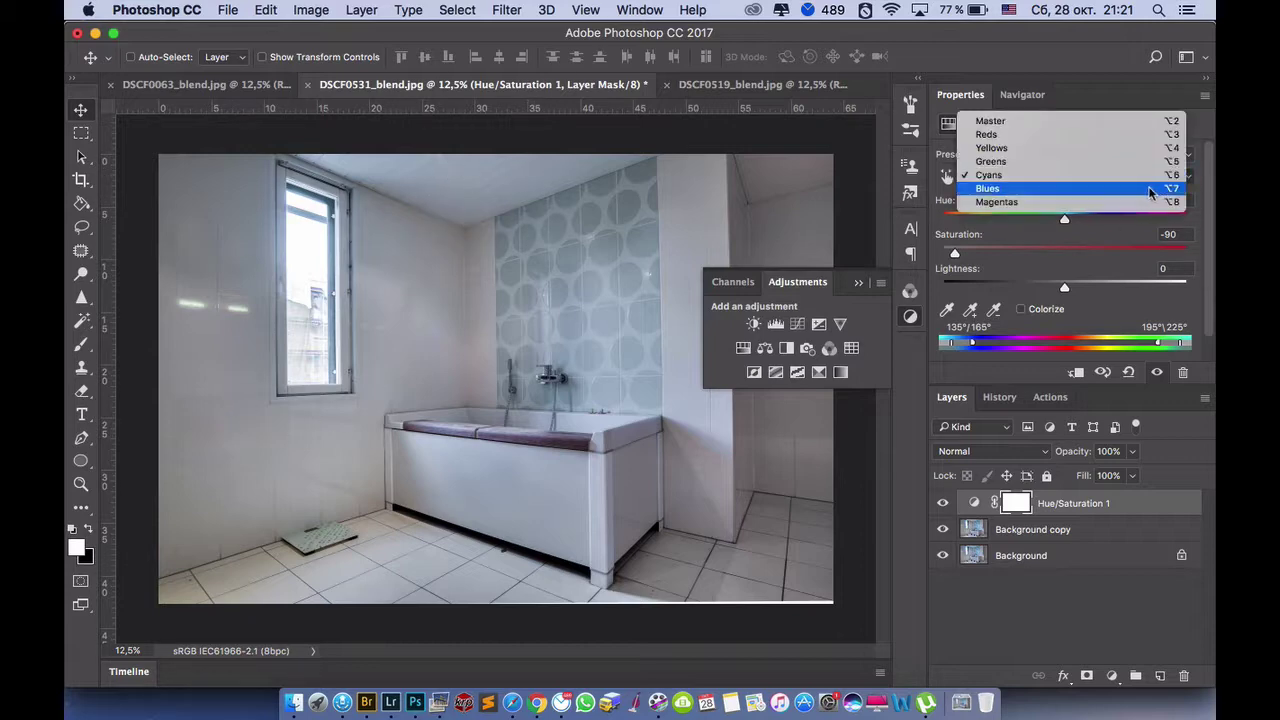
pyautogui.click(1148, 190)
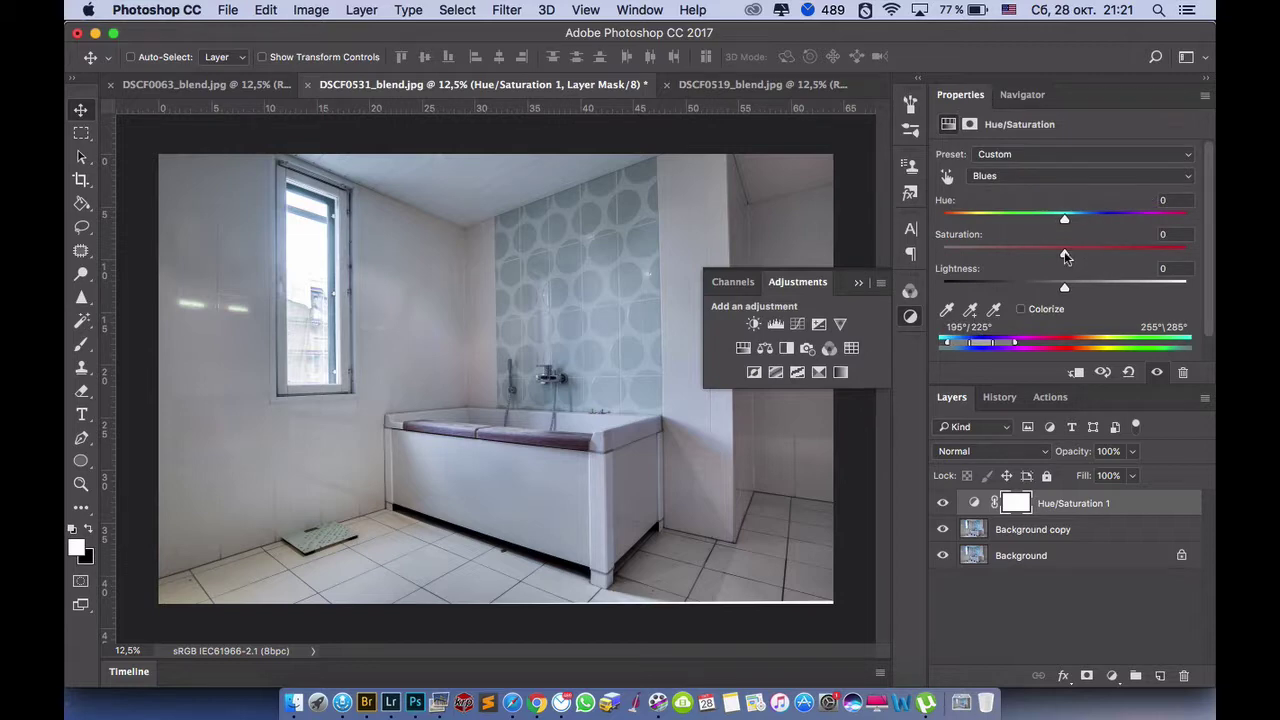
pyautogui.moveTo(1064, 251); pyautogui.dragTo(948, 253)
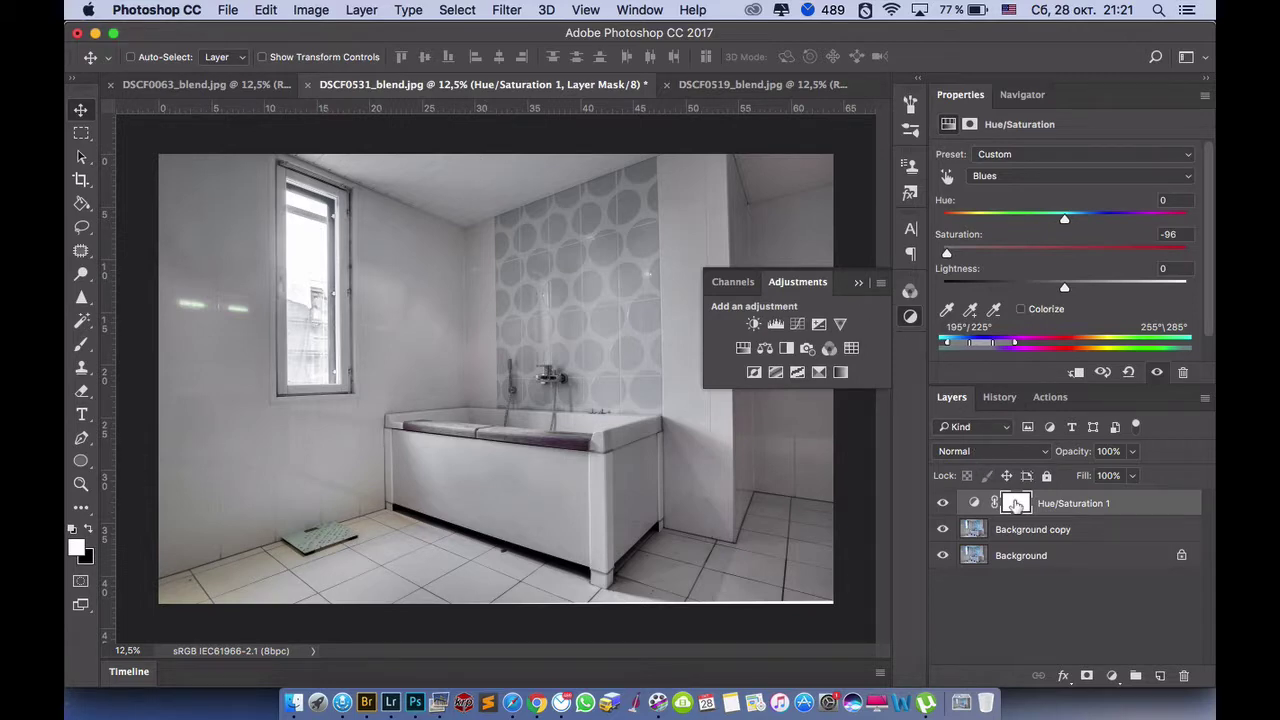
# - Fill the Hue/Saturation layer's mask with black using the Paint Bucket
pyautogui.click(1016, 505)
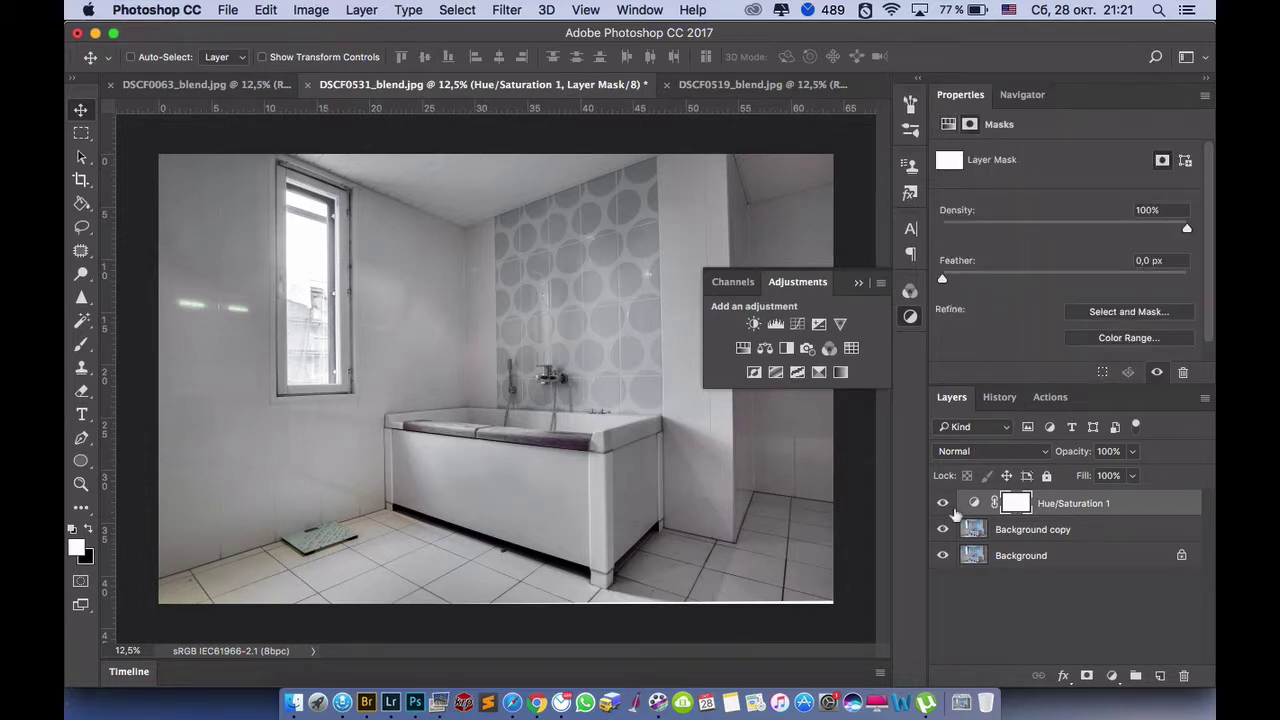
pyautogui.click(88, 530)
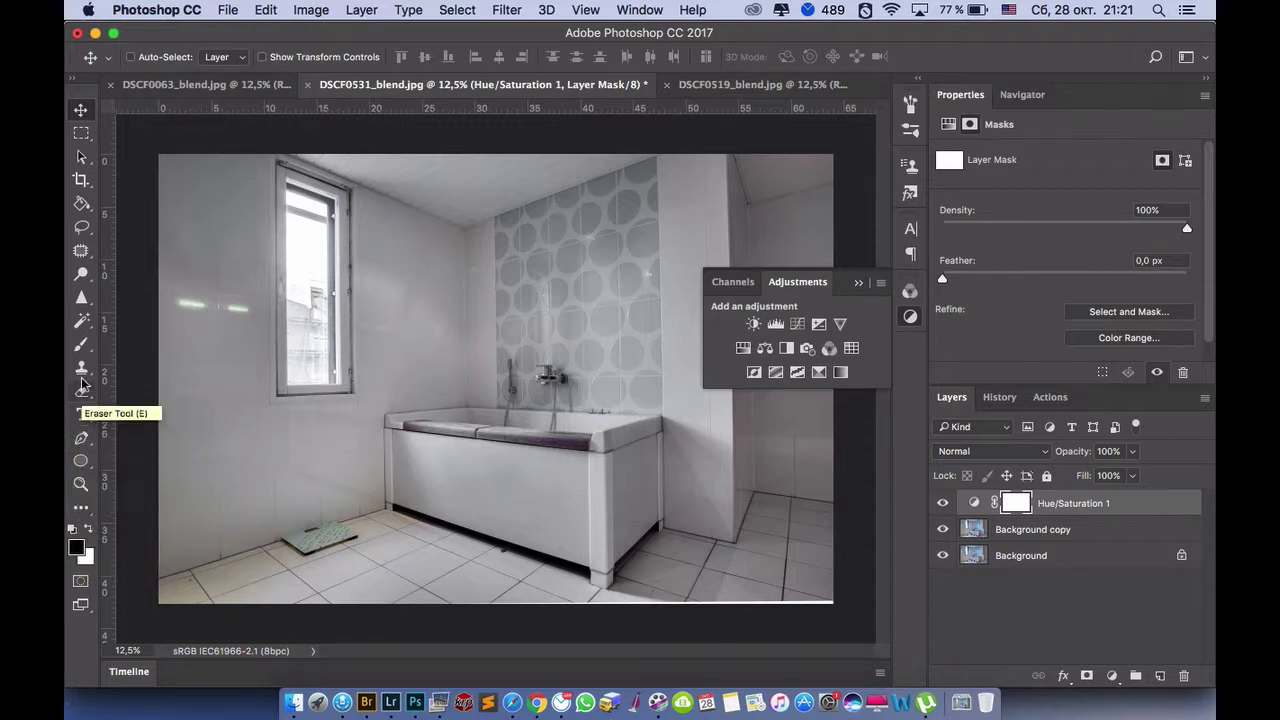
pyautogui.click(82, 203)
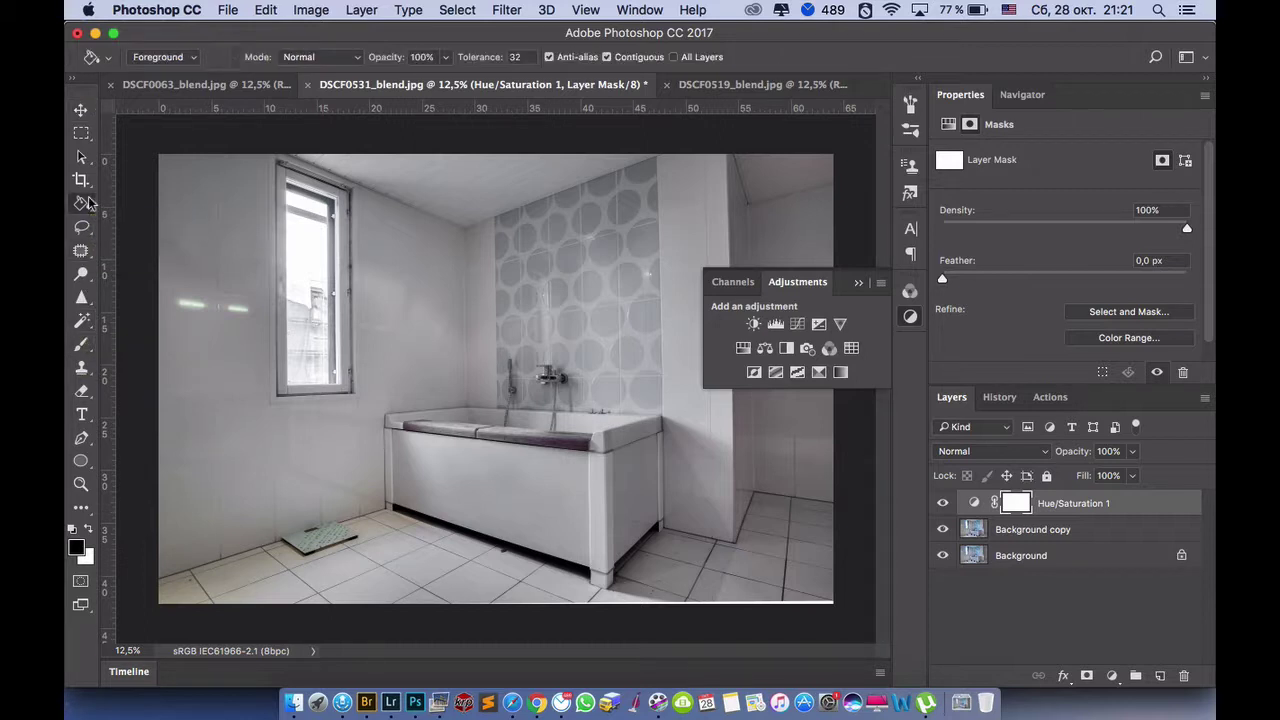
pyautogui.click(516, 336)
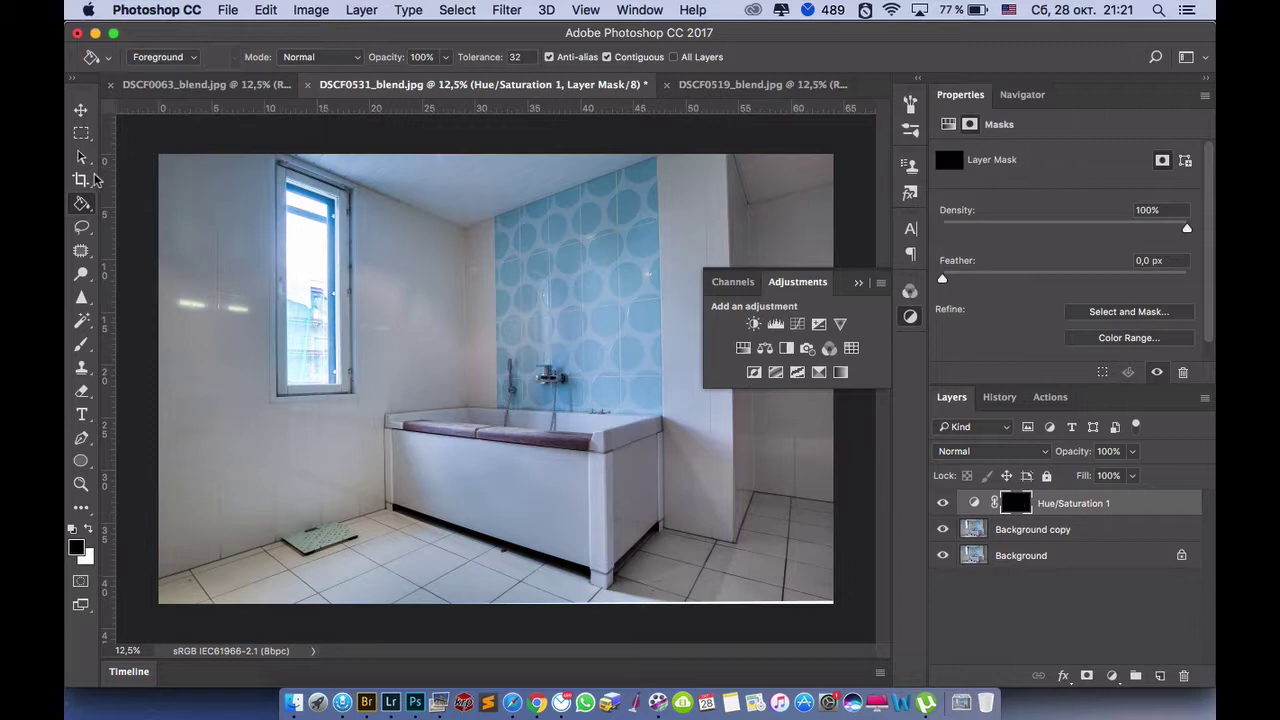
# - Outline the blue tiled wall above the bathtub with a closed Polygonal Lasso selection
pyautogui.moveTo(82, 227); pyautogui.dragTo(140, 245)
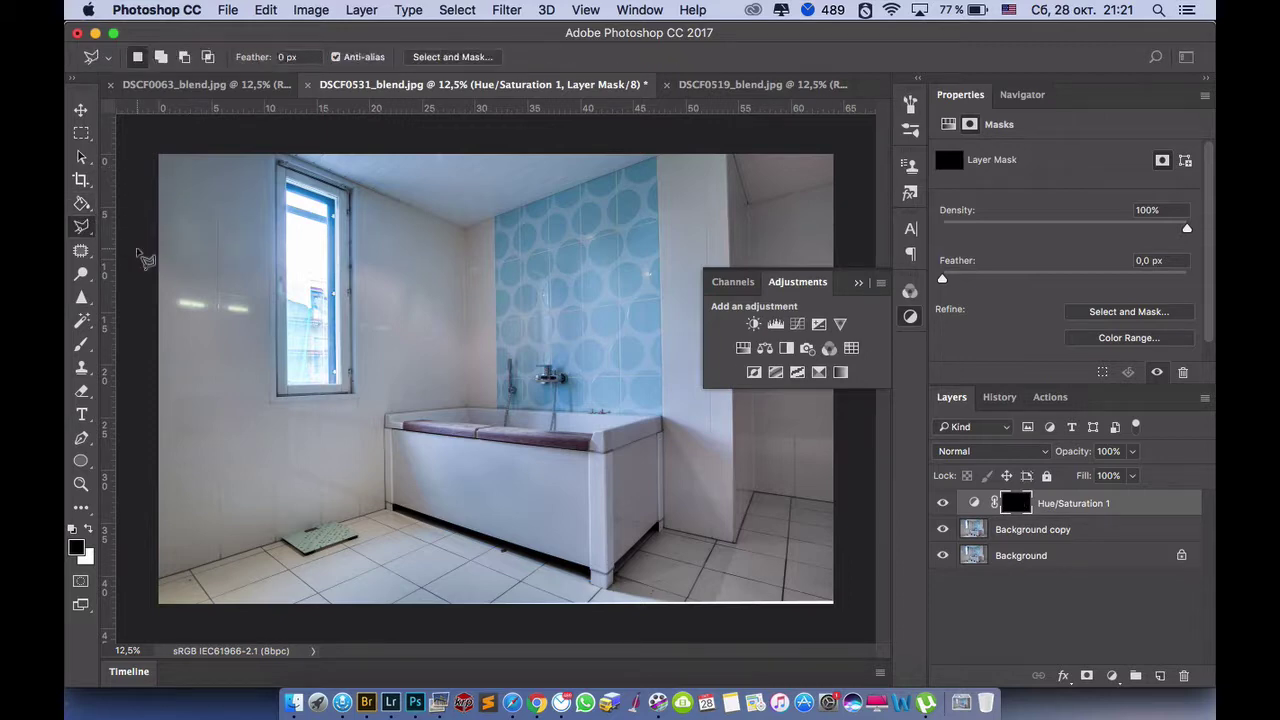
pyautogui.click(495, 217)
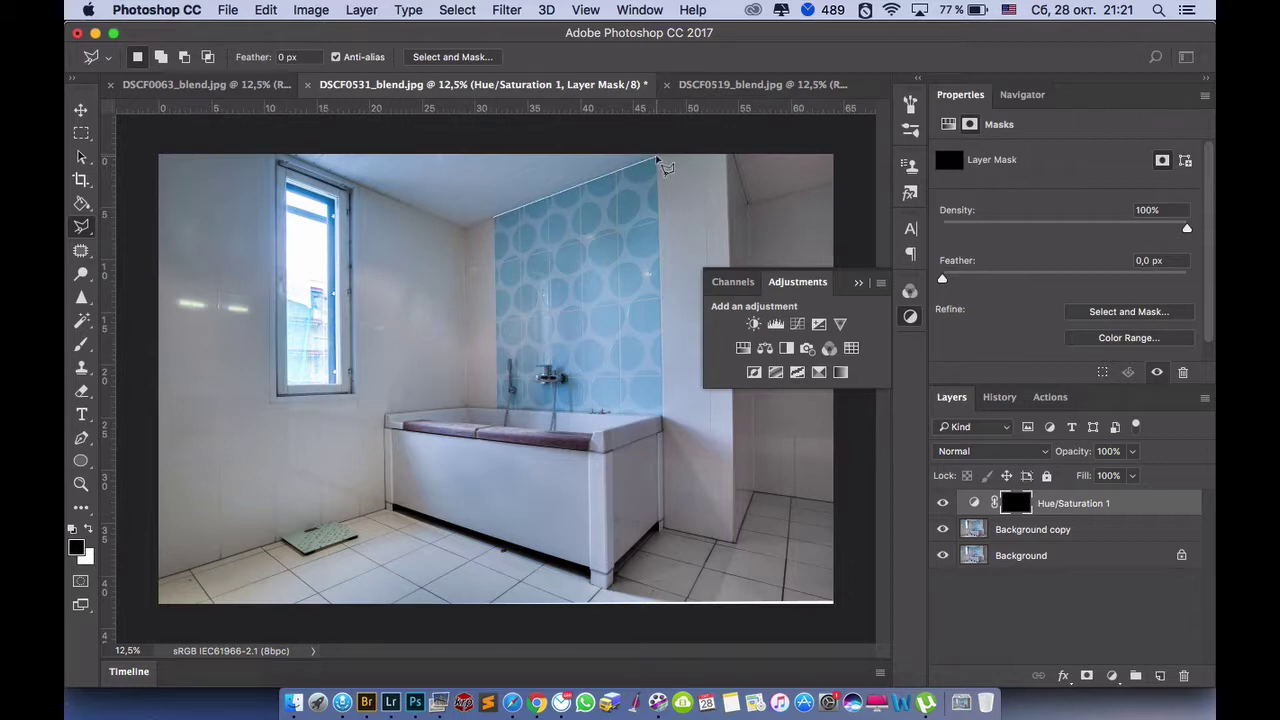
pyautogui.click(657, 158)
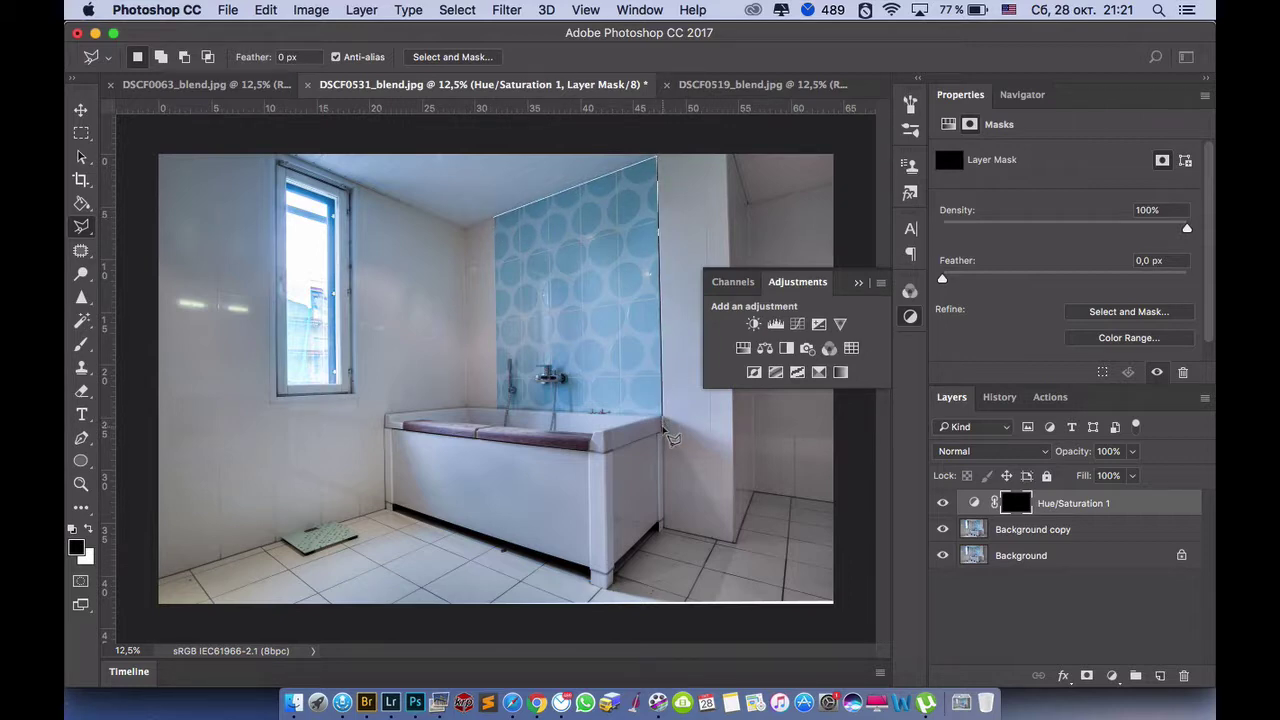
pyautogui.scroll(3, 670, 438)
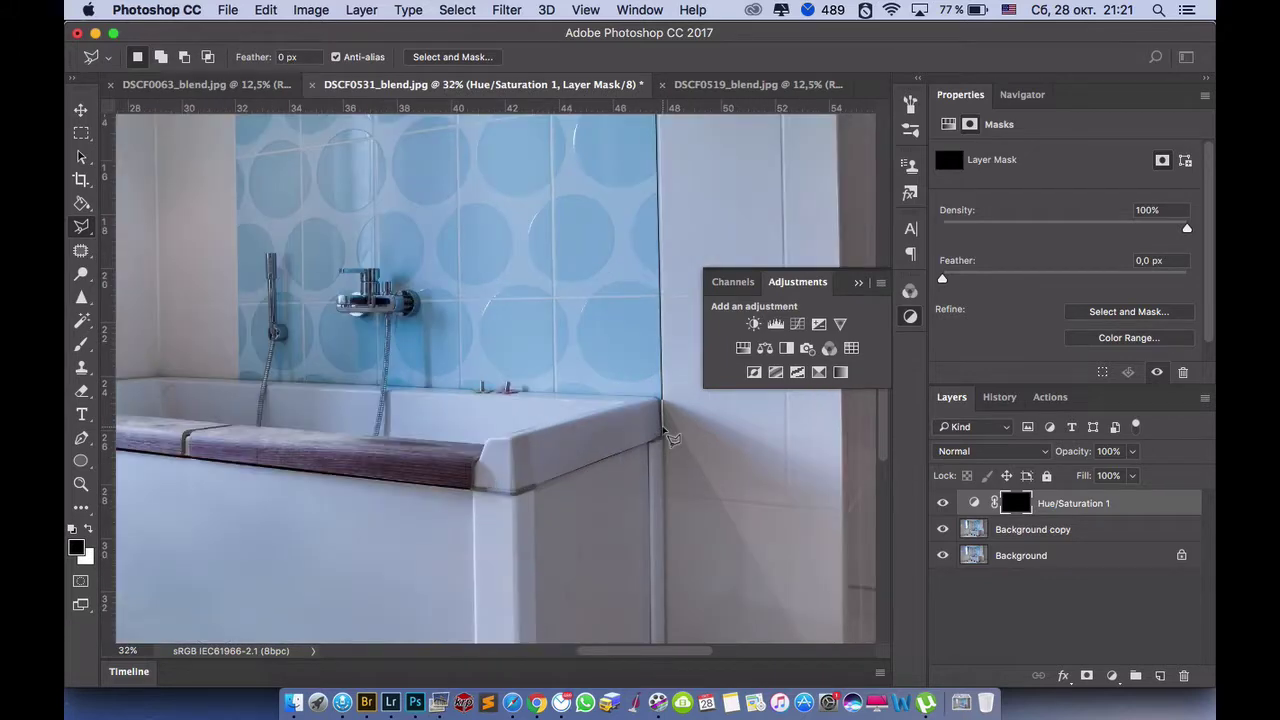
pyautogui.click(658, 400)
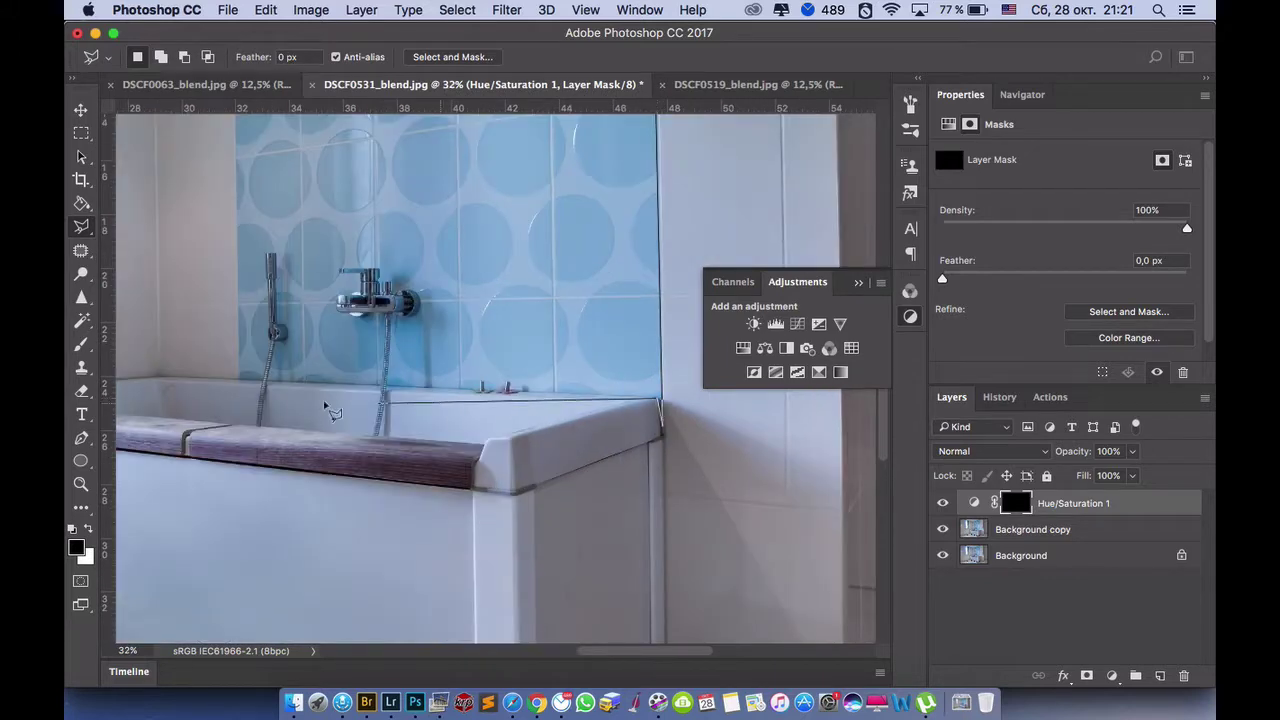
pyautogui.scroll(5, 243, 390)
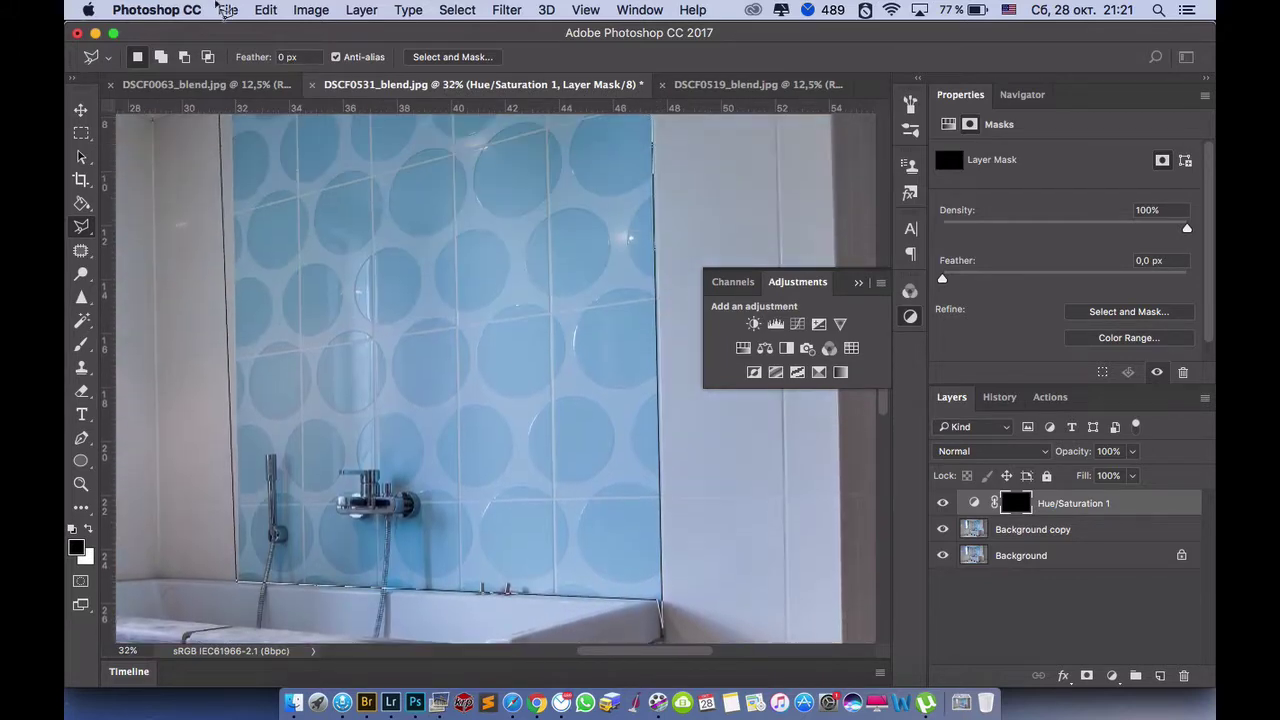
pyautogui.click(240, 248)
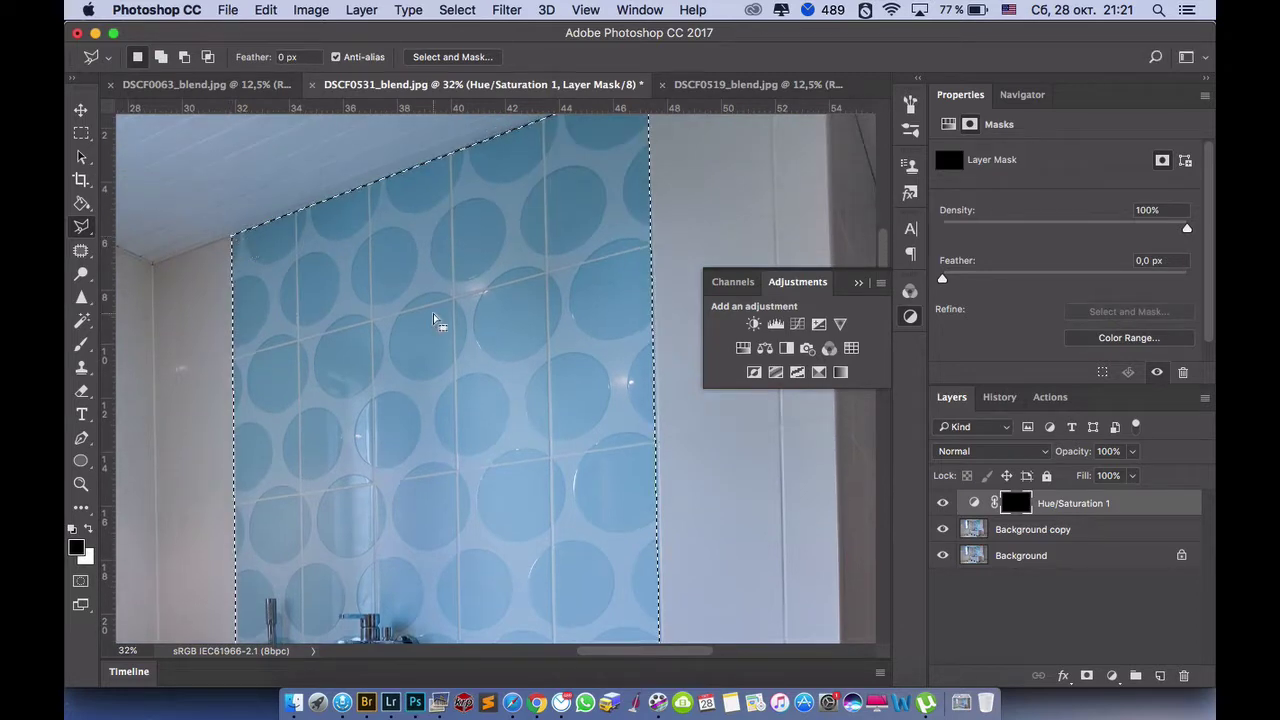
pyautogui.scroll(-5, 437, 323)
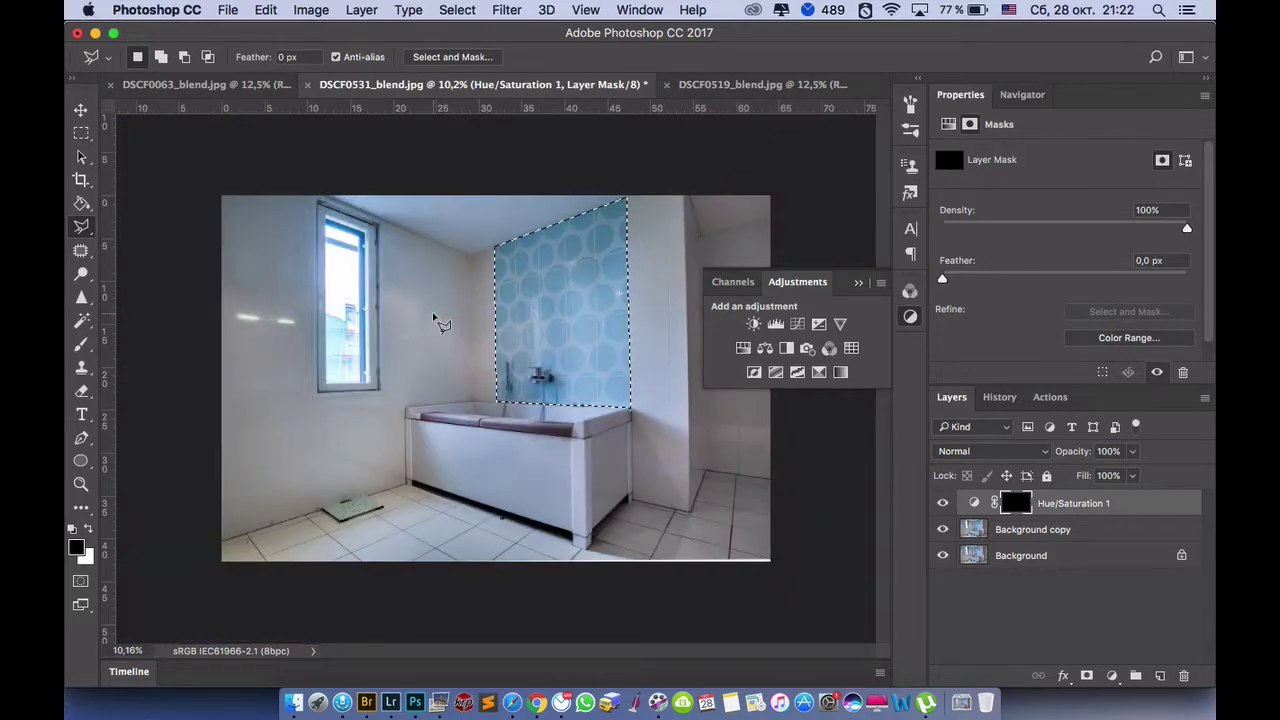
# - Set up the Brush tool at size 1300 and invert the selection to cover everything except the blue tiles
pyautogui.click(82, 345)
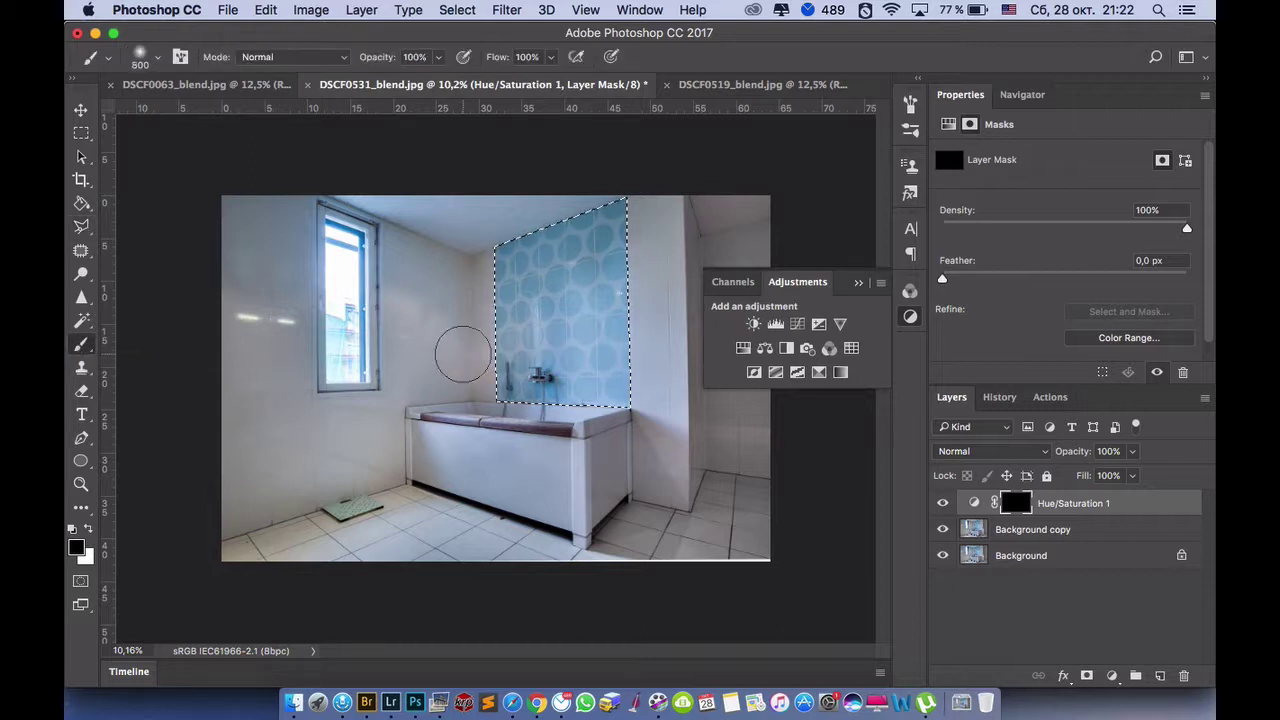
pyautogui.press(']')
pyautogui.press(']')
pyautogui.press(']')
pyautogui.press(']')
pyautogui.press(']')
pyautogui.click(467, 10)
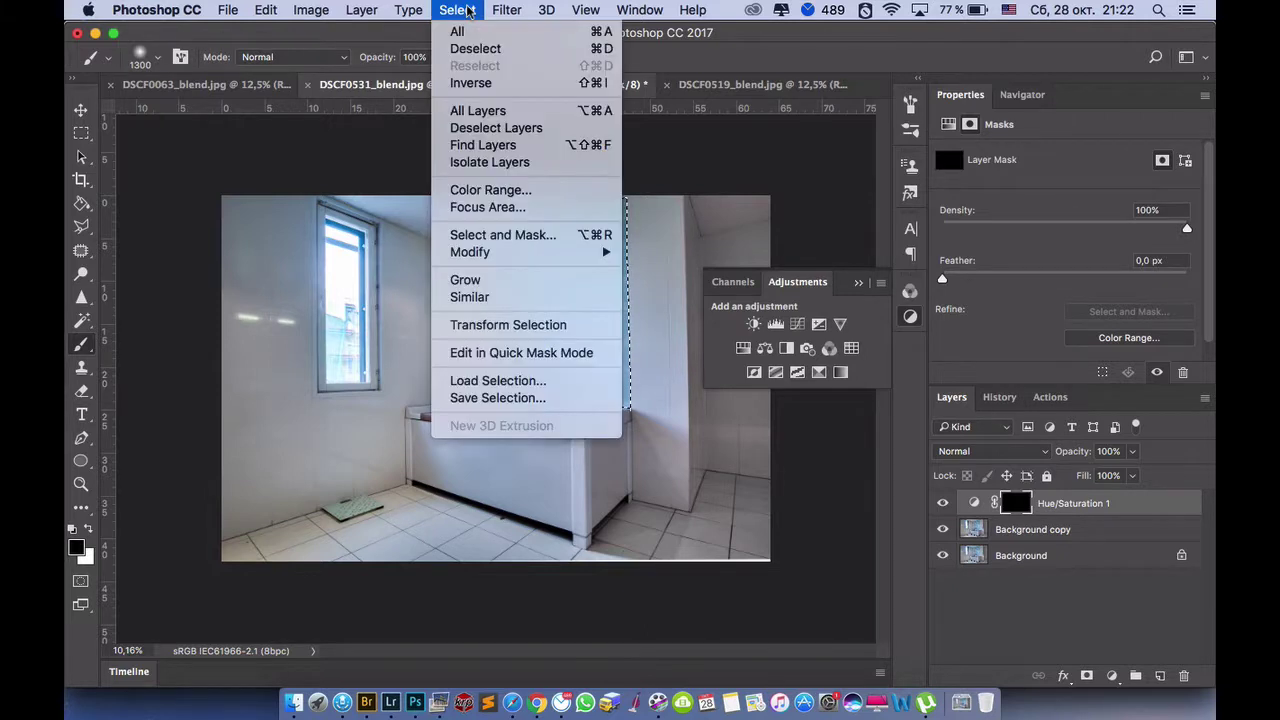
pyautogui.click(478, 86)
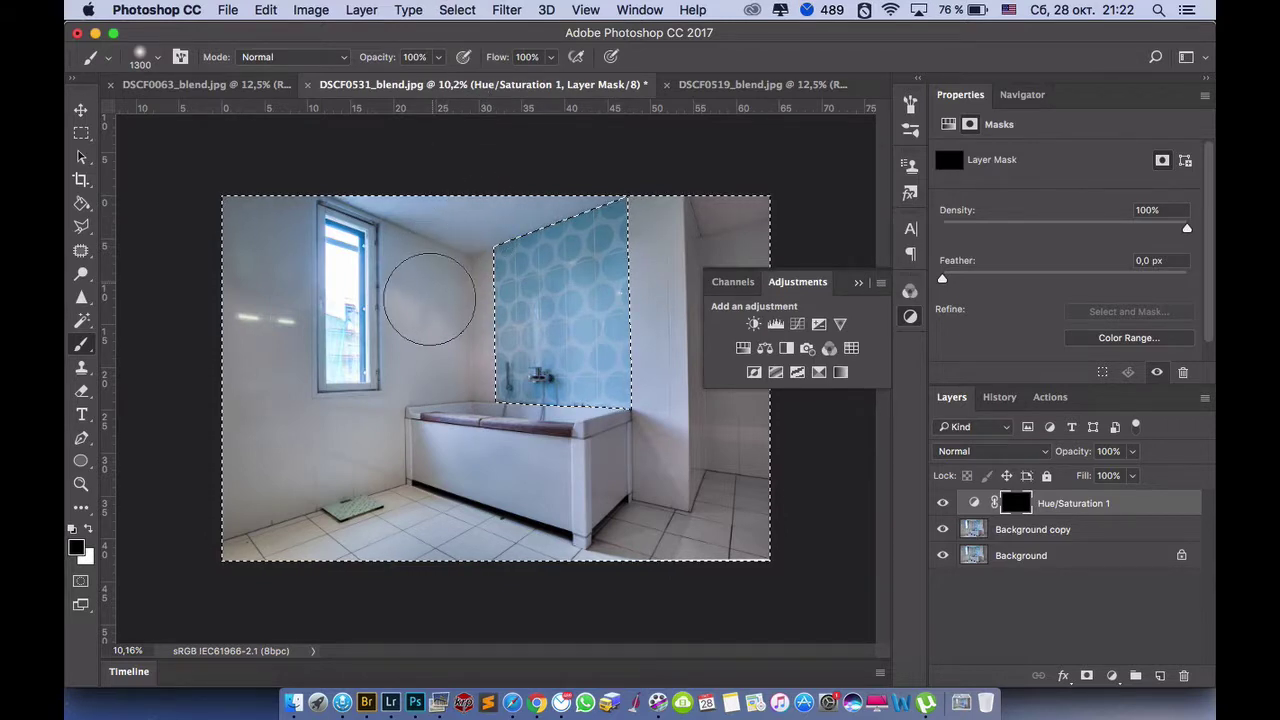
# - Paint white on the Hue/Saturation mask across the room outside the blue tiles, and deselect
pyautogui.click(89, 530)
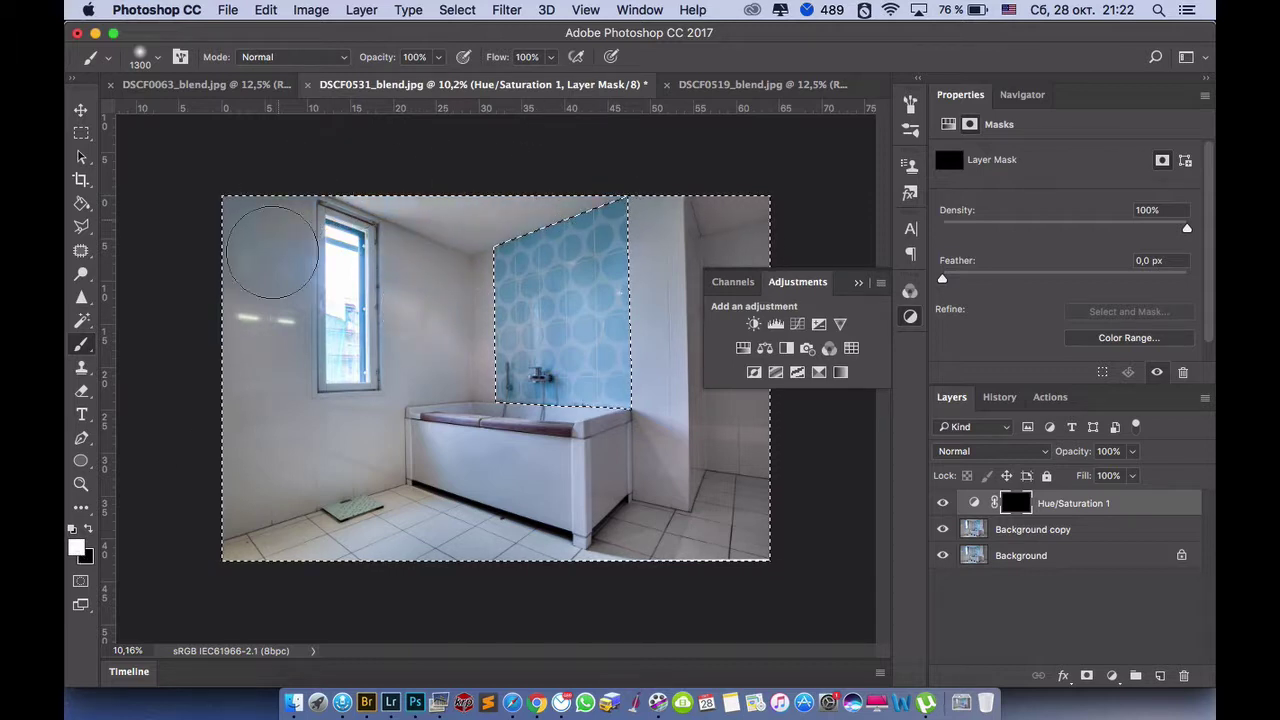
pyautogui.moveTo(300, 465)
pyautogui.mouseDown()
pyautogui.moveTo(383, 387)
pyautogui.moveTo(398, 280)
pyautogui.moveTo(331, 277)
pyautogui.moveTo(337, 327)
pyautogui.moveTo(443, 201)
pyautogui.moveTo(452, 335)
pyautogui.mouseUp()
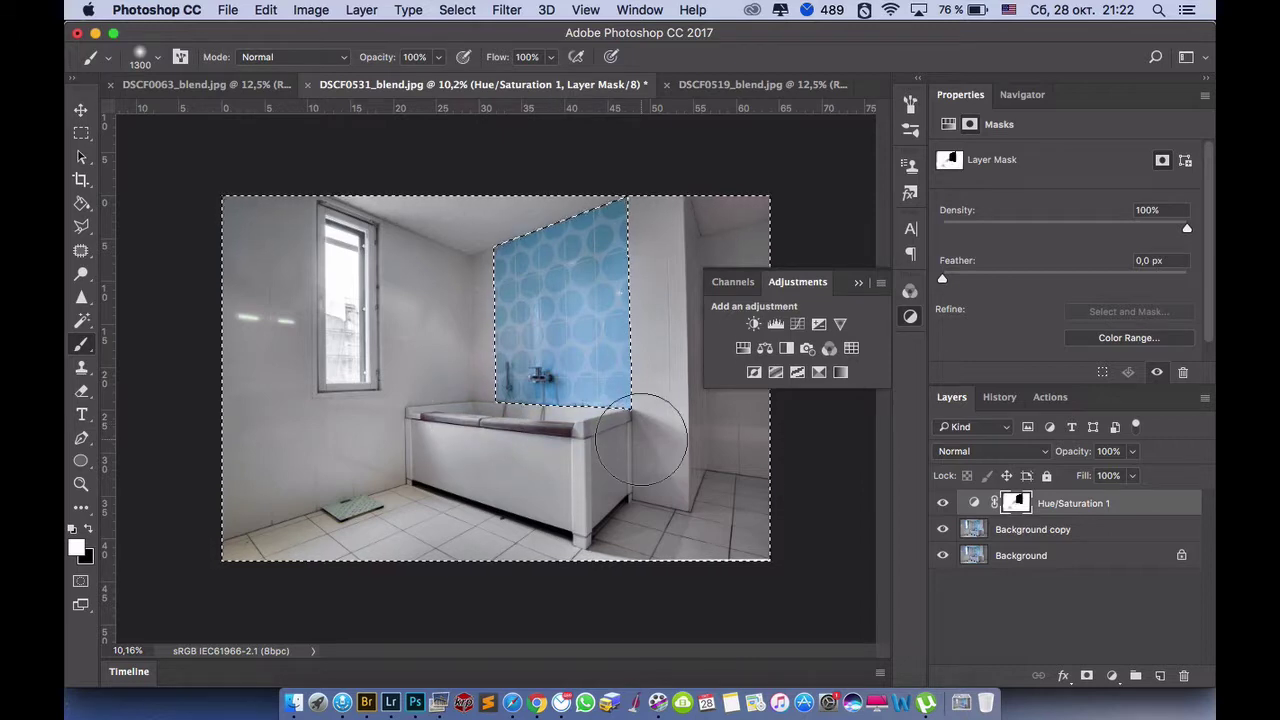
pyautogui.click(467, 10)
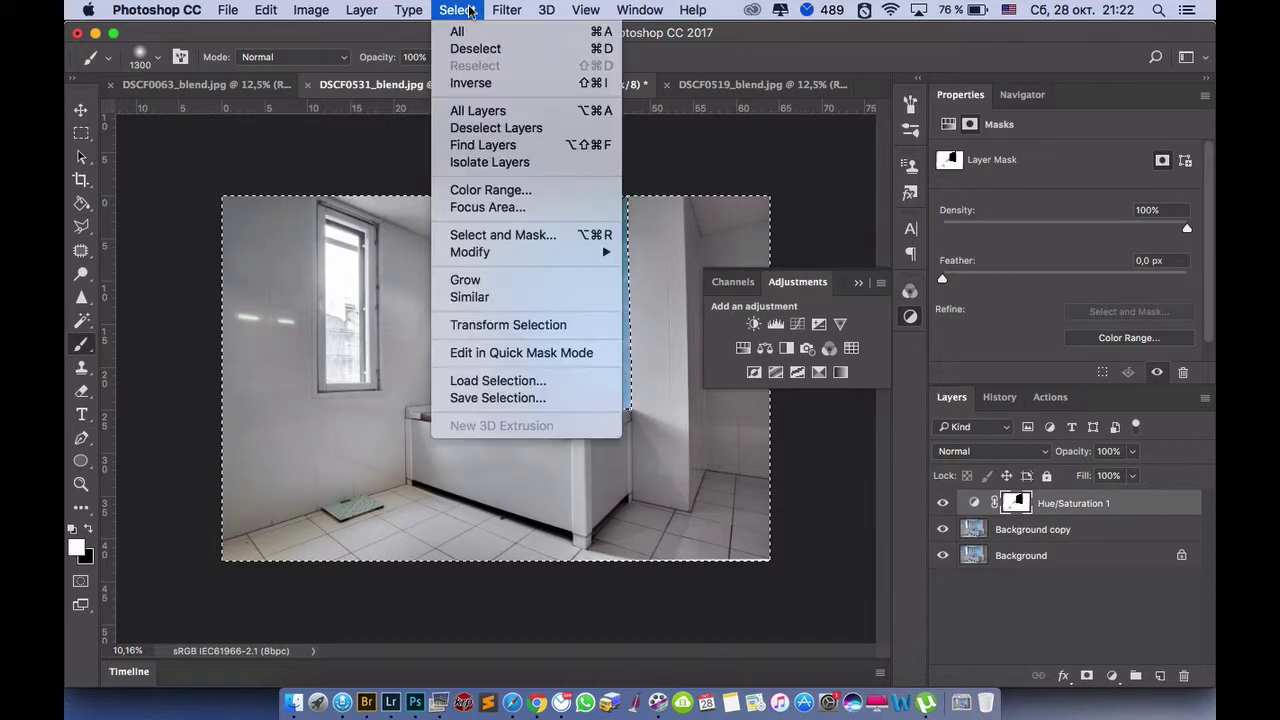
pyautogui.click(477, 50)
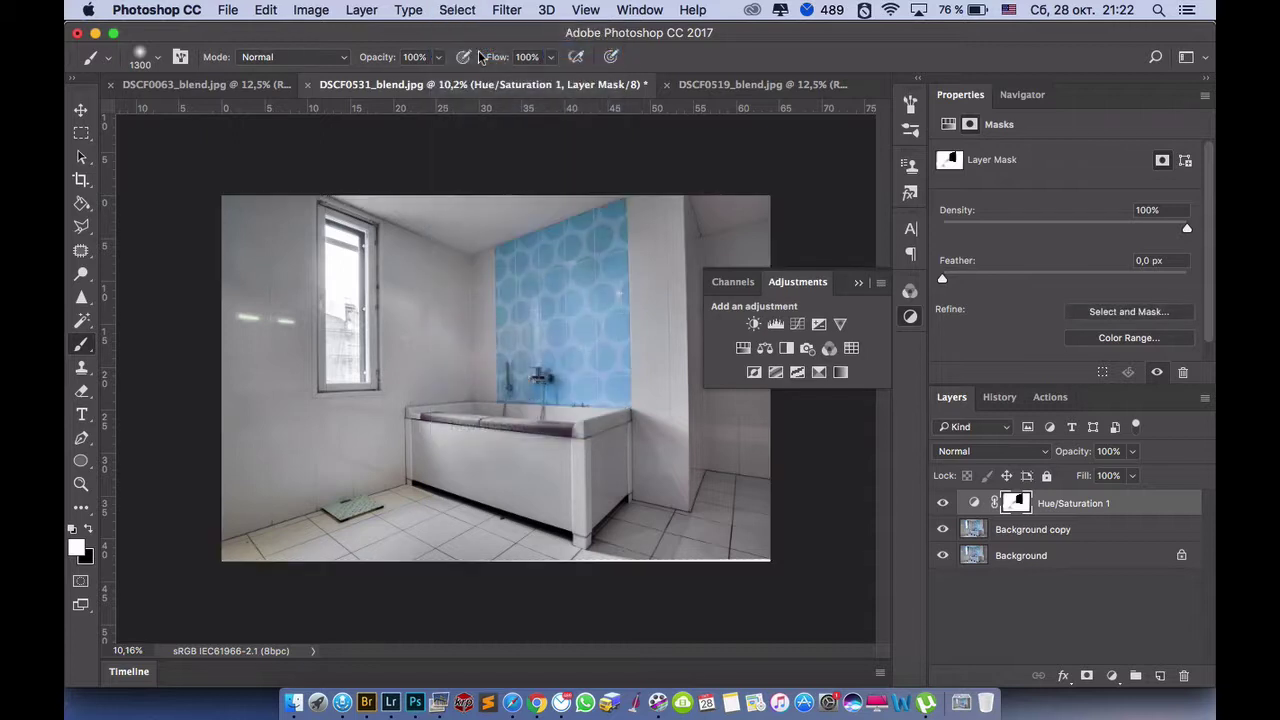
# - Lower the Hue/Saturation layer's opacity to 64% and flatten the image into a single Background layer
pyautogui.click(82, 112)
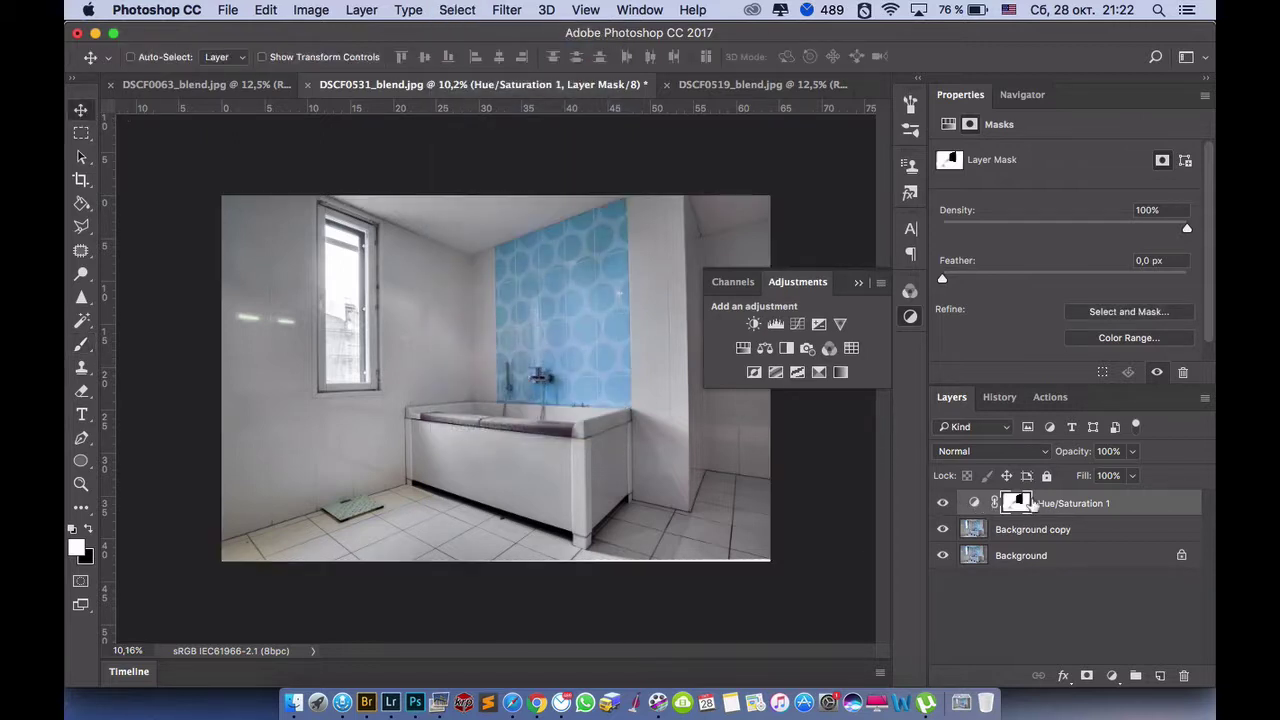
pyautogui.click(1133, 451)
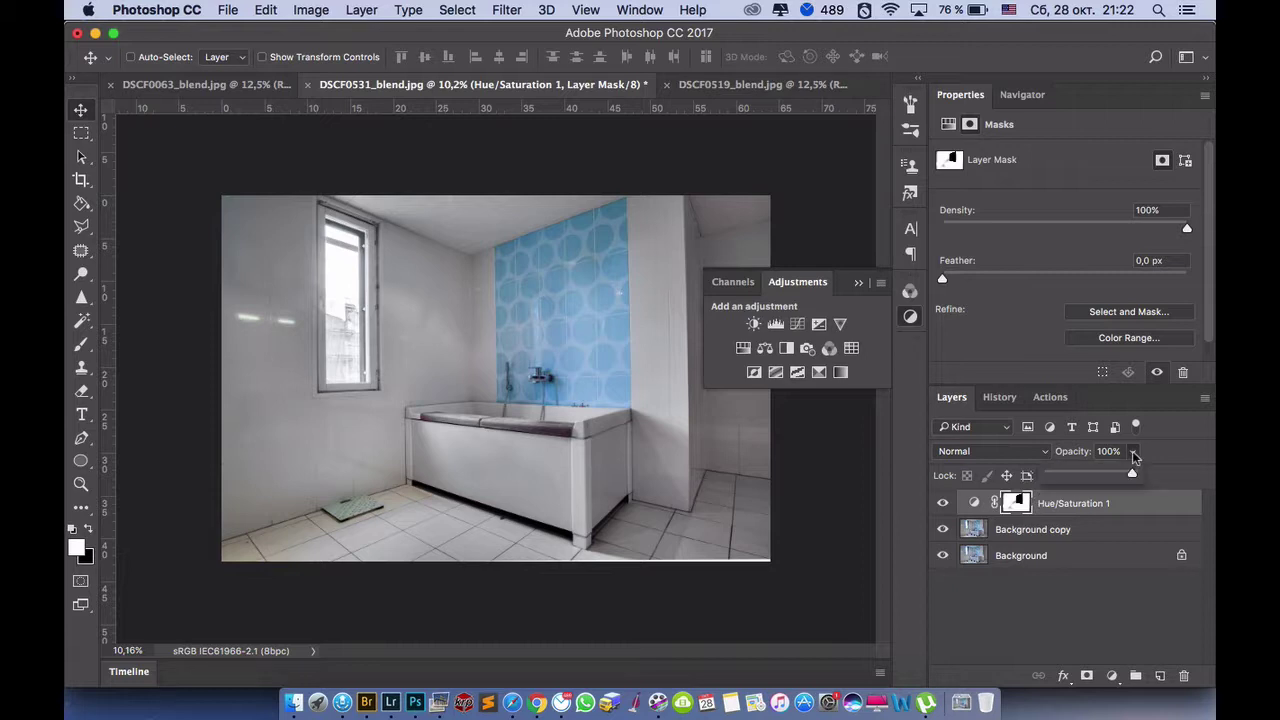
pyautogui.moveTo(1133, 476); pyautogui.dragTo(1051, 476)
pyautogui.moveTo(1103, 474)
pyautogui.mouseDown()
pyautogui.moveTo(1155, 475)
pyautogui.moveTo(1082, 474)
pyautogui.moveTo(1103, 475)
pyautogui.mouseUp()
pyautogui.click(372, 10)
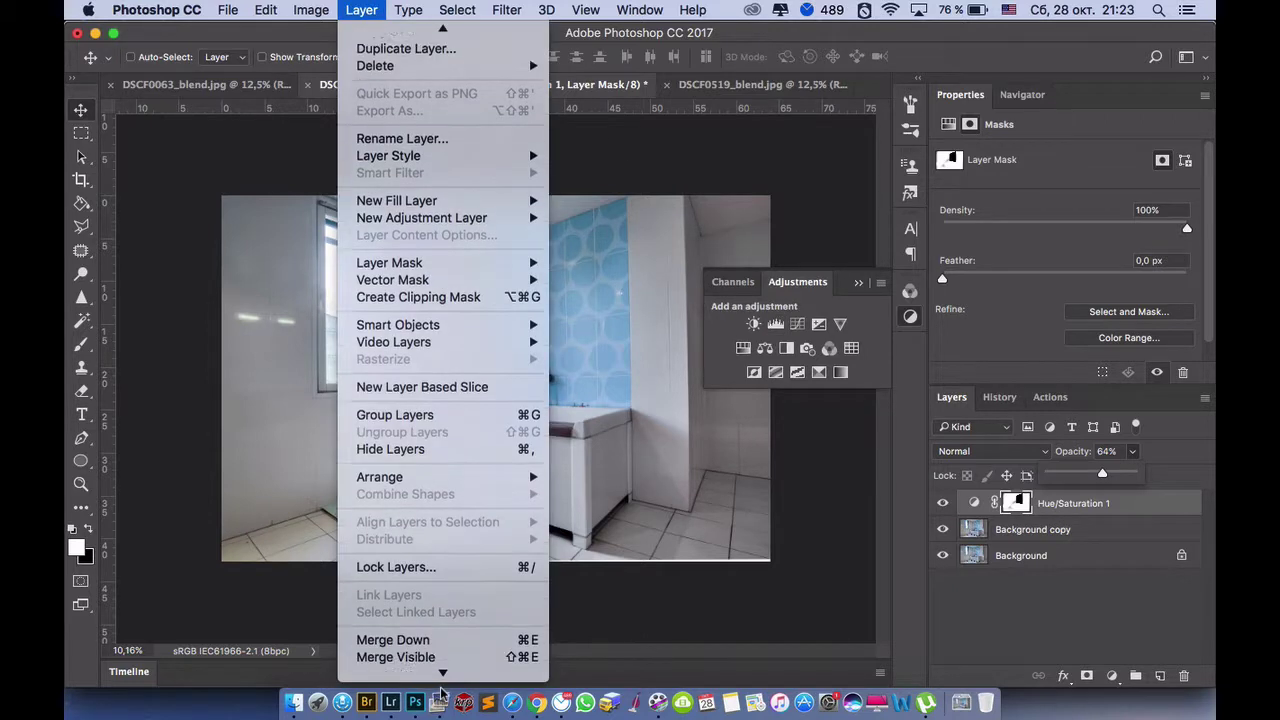
pyautogui.click(442, 644)
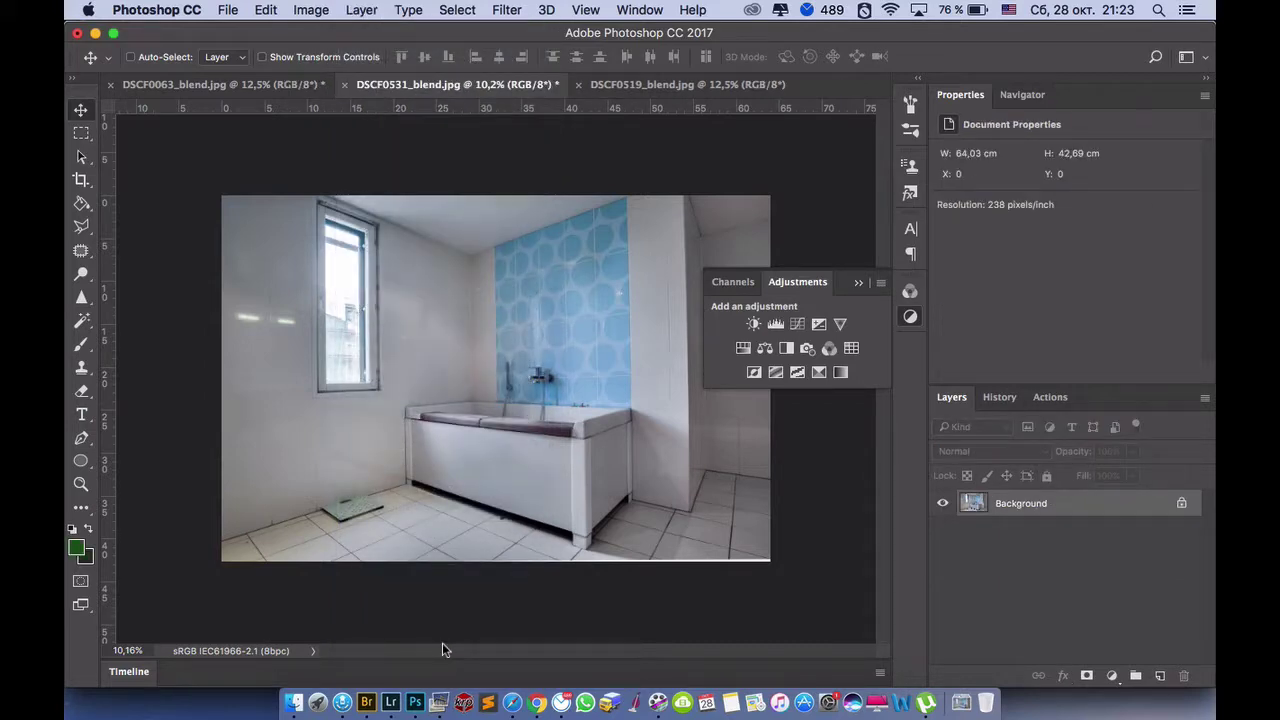
# - In DSCF0519_blend.jpg, duplicate the Background layer and add a Hue/Saturation adjustment layer above it
pyautogui.click(664, 84)
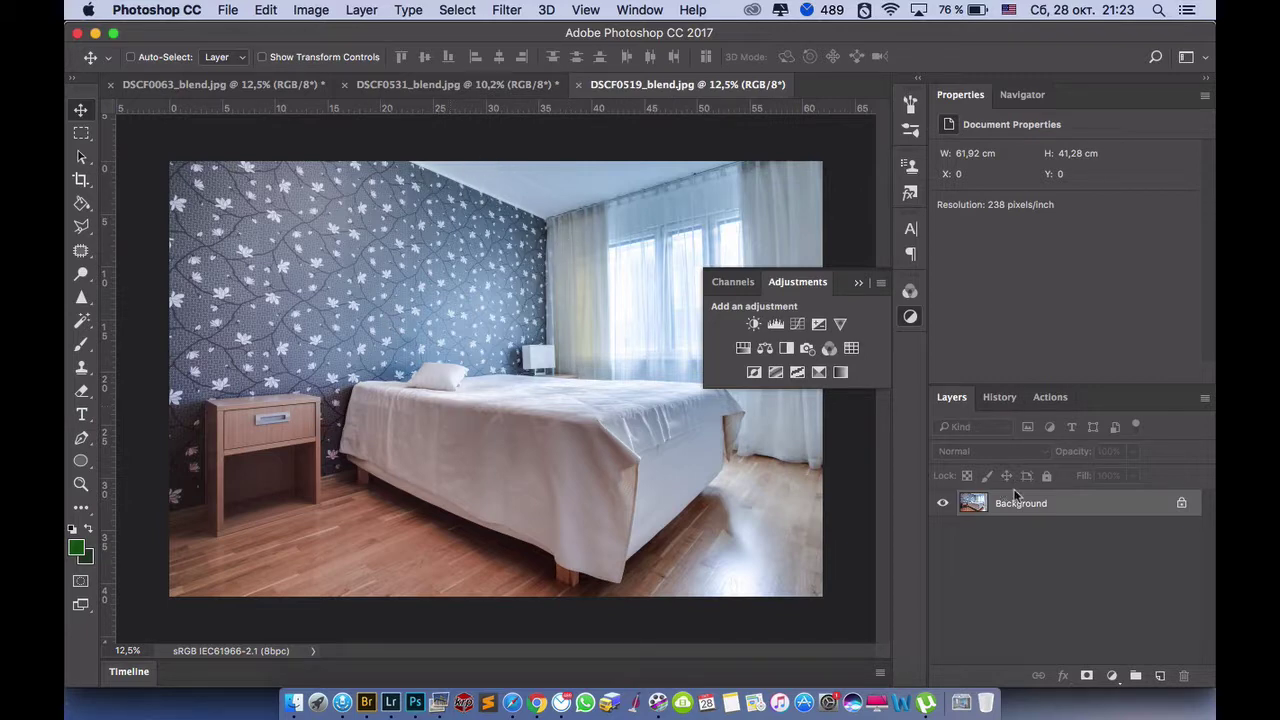
pyautogui.moveTo(1030, 512); pyautogui.dragTo(1158, 677)
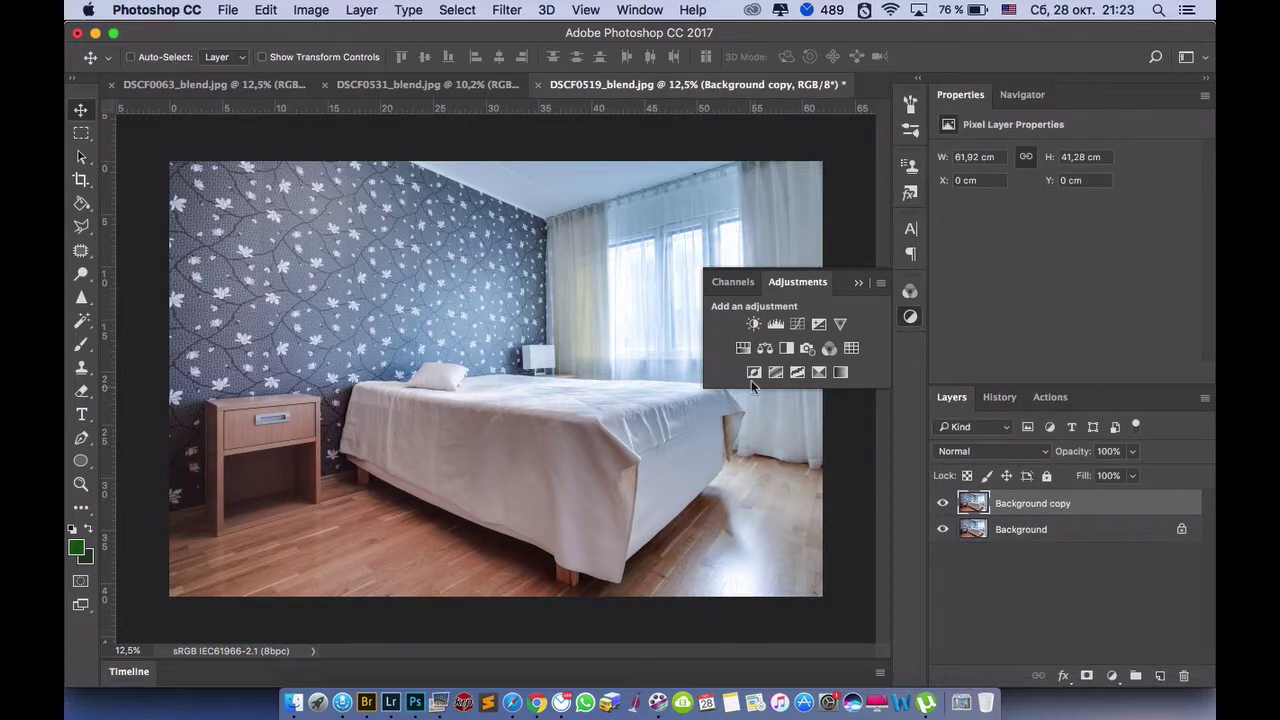
pyautogui.click(745, 349)
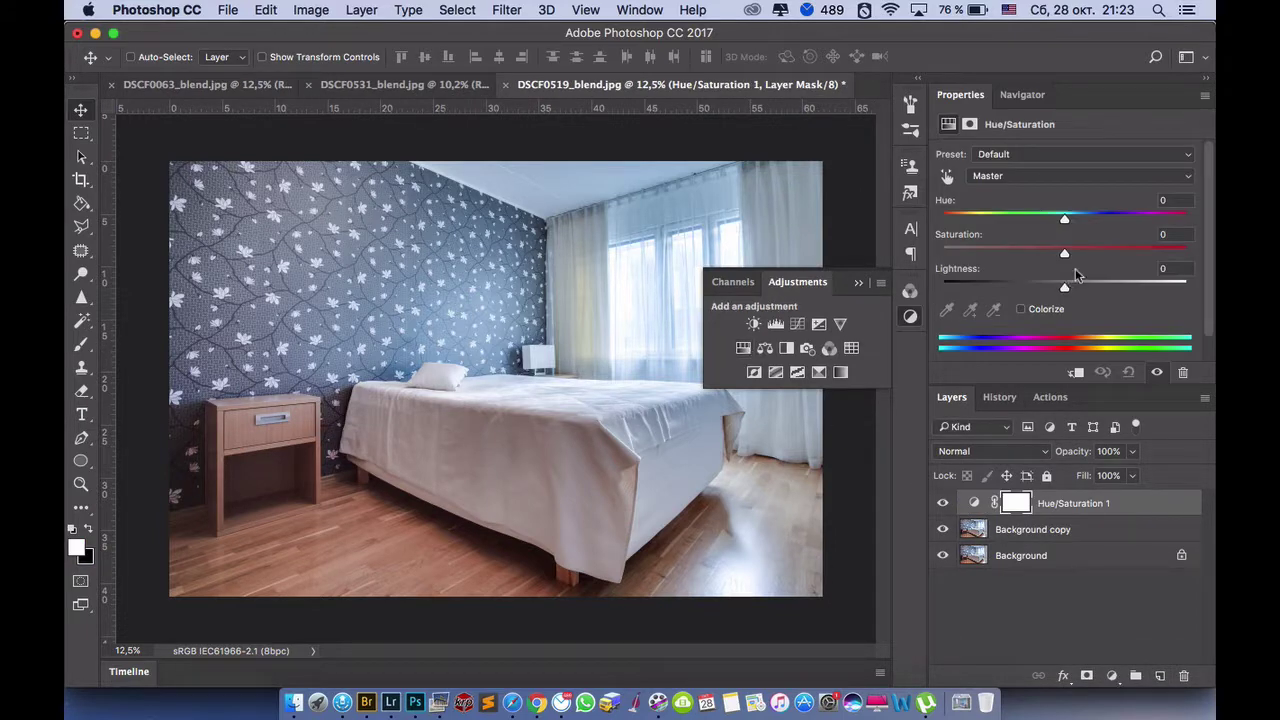
# - Set the Cyans saturation to -71 in the bedroom photo's Hue/Saturation adjustment
pyautogui.click(1188, 175)
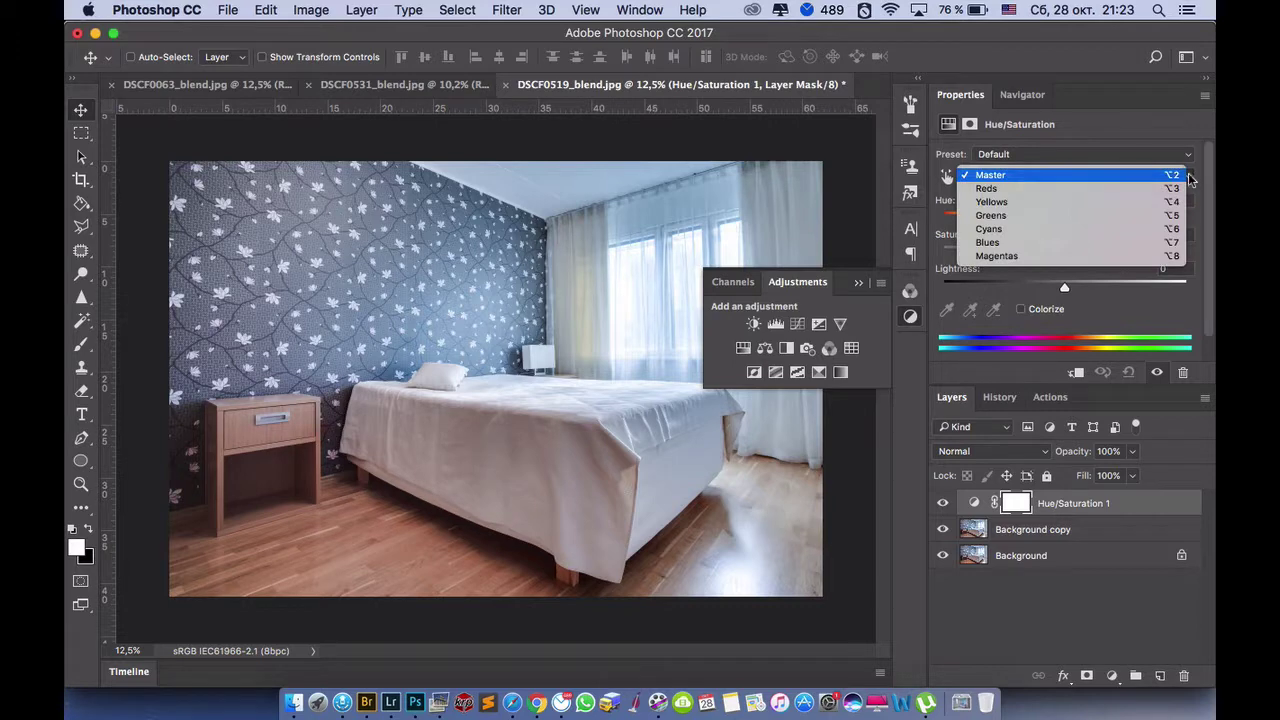
pyautogui.click(1172, 230)
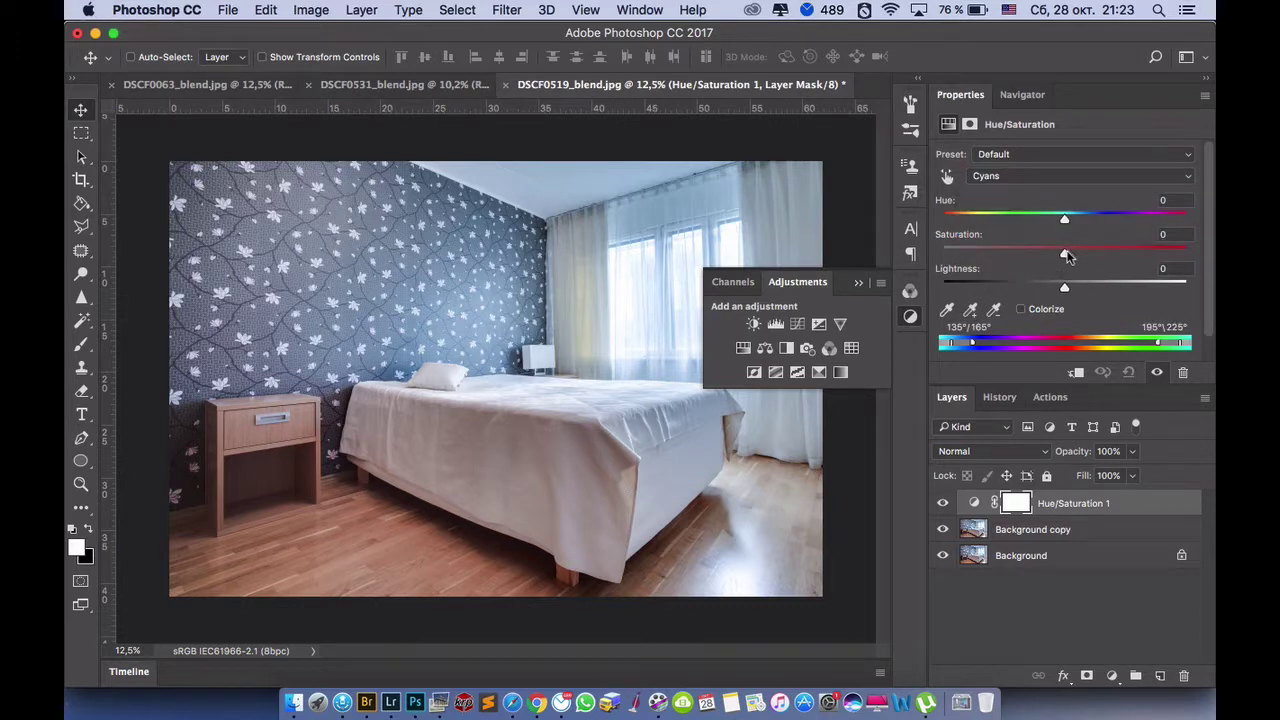
pyautogui.moveTo(1066, 255); pyautogui.dragTo(977, 256)
# - Set the Blues saturation to -66 in the bedroom photo's Hue/Saturation adjustment, and compare the photo with and without it
pyautogui.click(1189, 176)
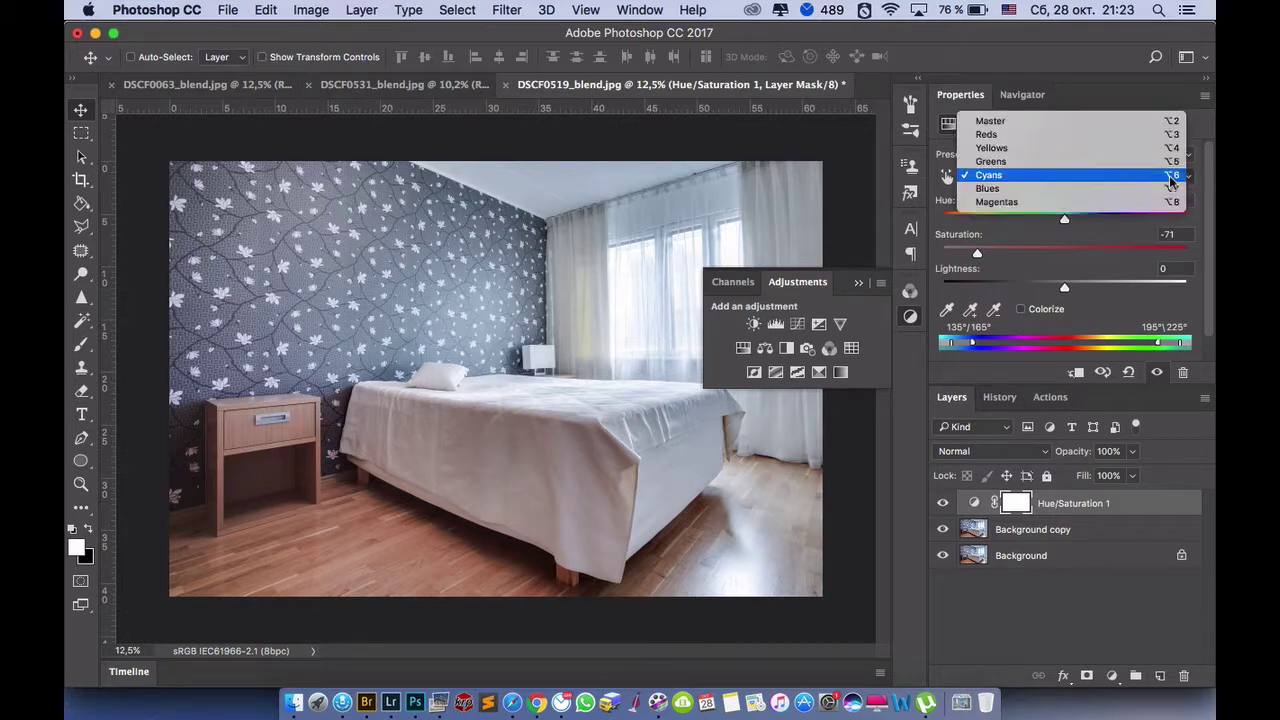
pyautogui.click(1156, 188)
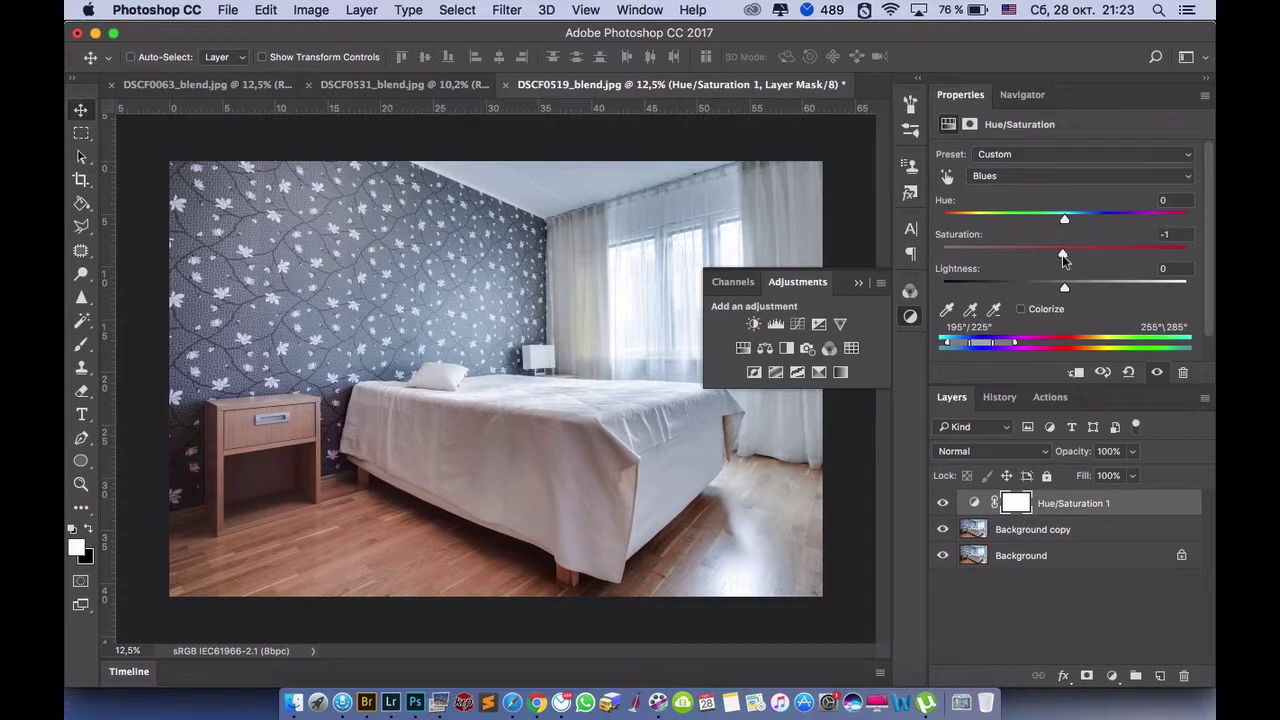
pyautogui.moveTo(1063, 258); pyautogui.dragTo(983, 250)
pyautogui.click(943, 503)
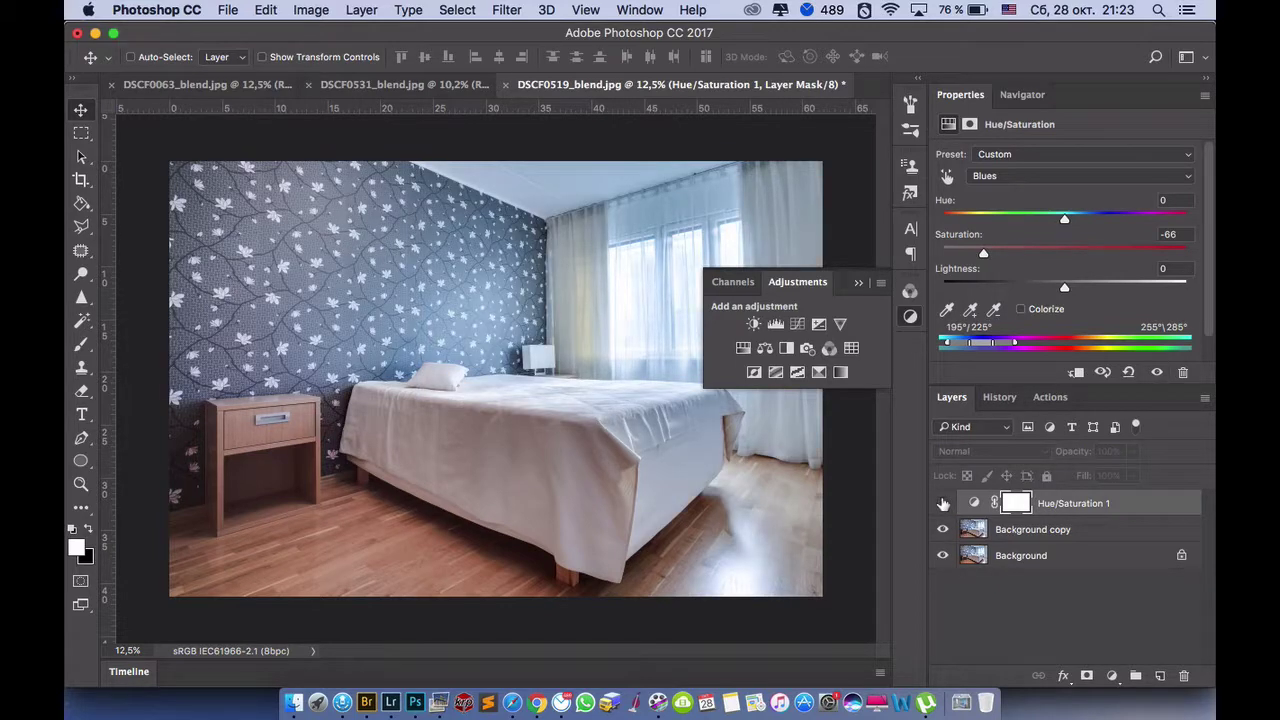
pyautogui.click(943, 503)
pyautogui.click(943, 503)
pyautogui.click(943, 503)
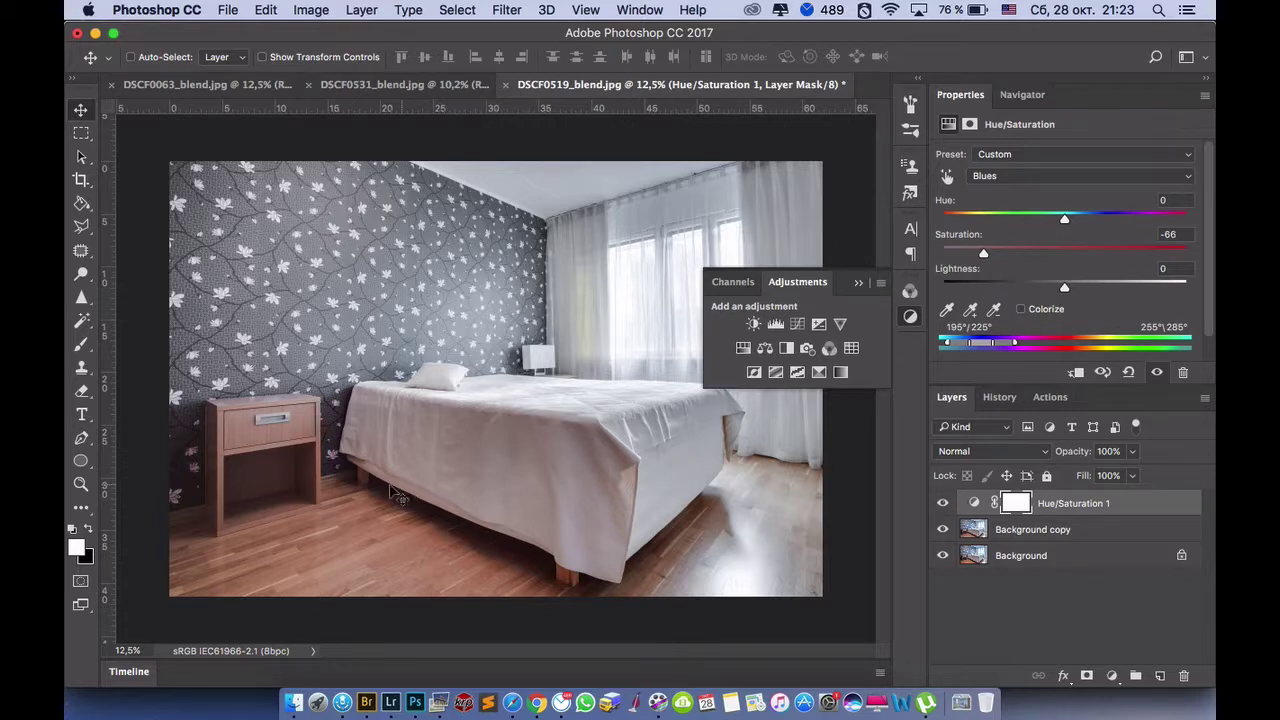
# - Set up a soft black brush at 1600 px, 0% hardness and 26% opacity
pyautogui.click(88, 530)
pyautogui.click(83, 346)
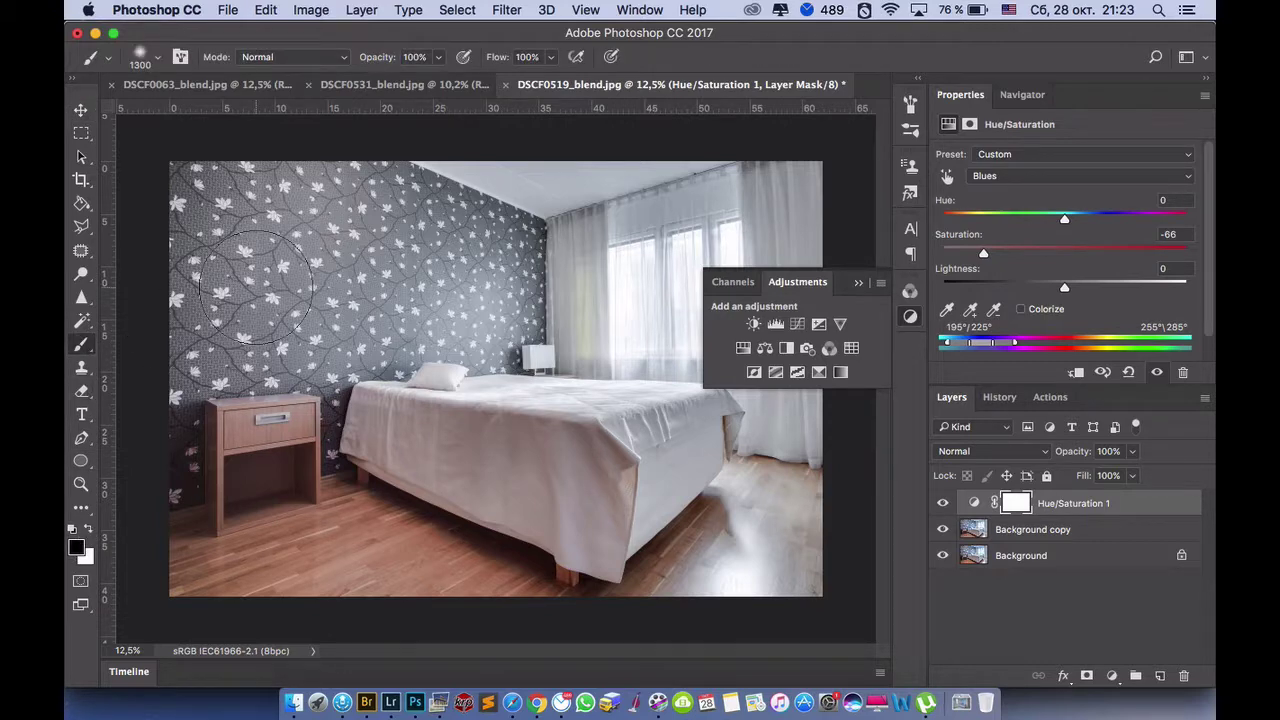
pyautogui.press(']')
pyautogui.press(']')
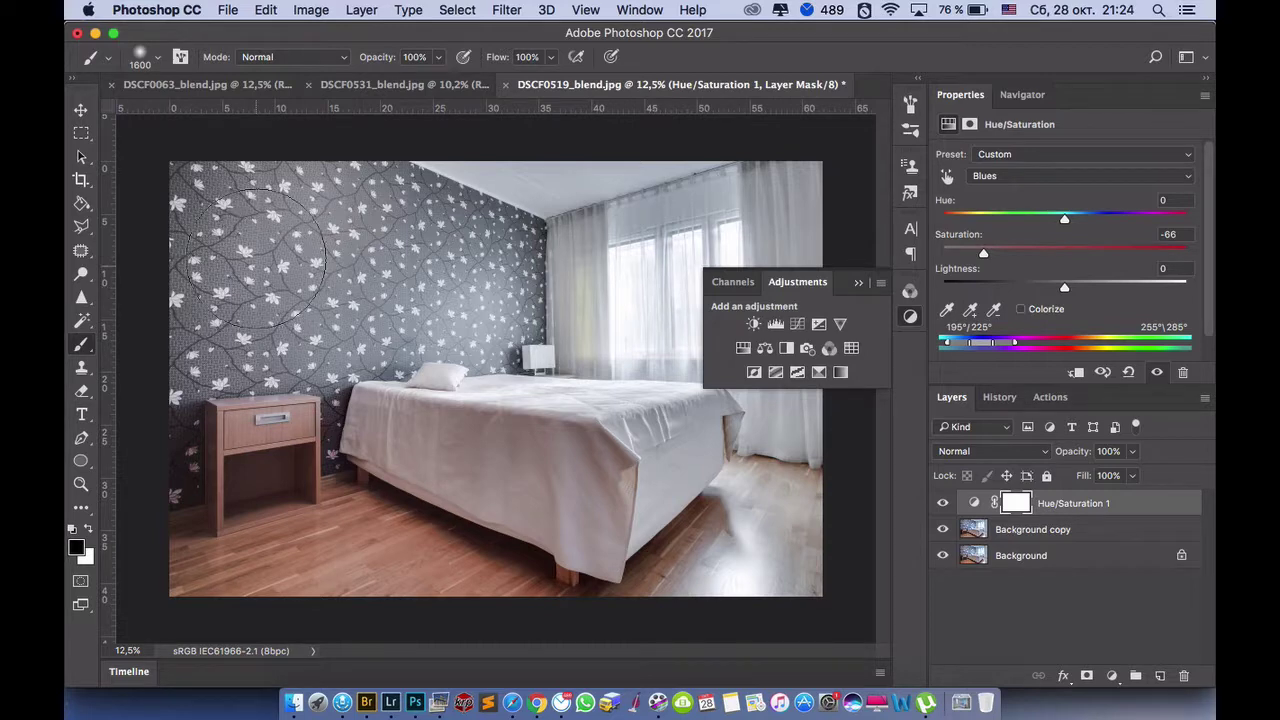
pyautogui.click(160, 60)
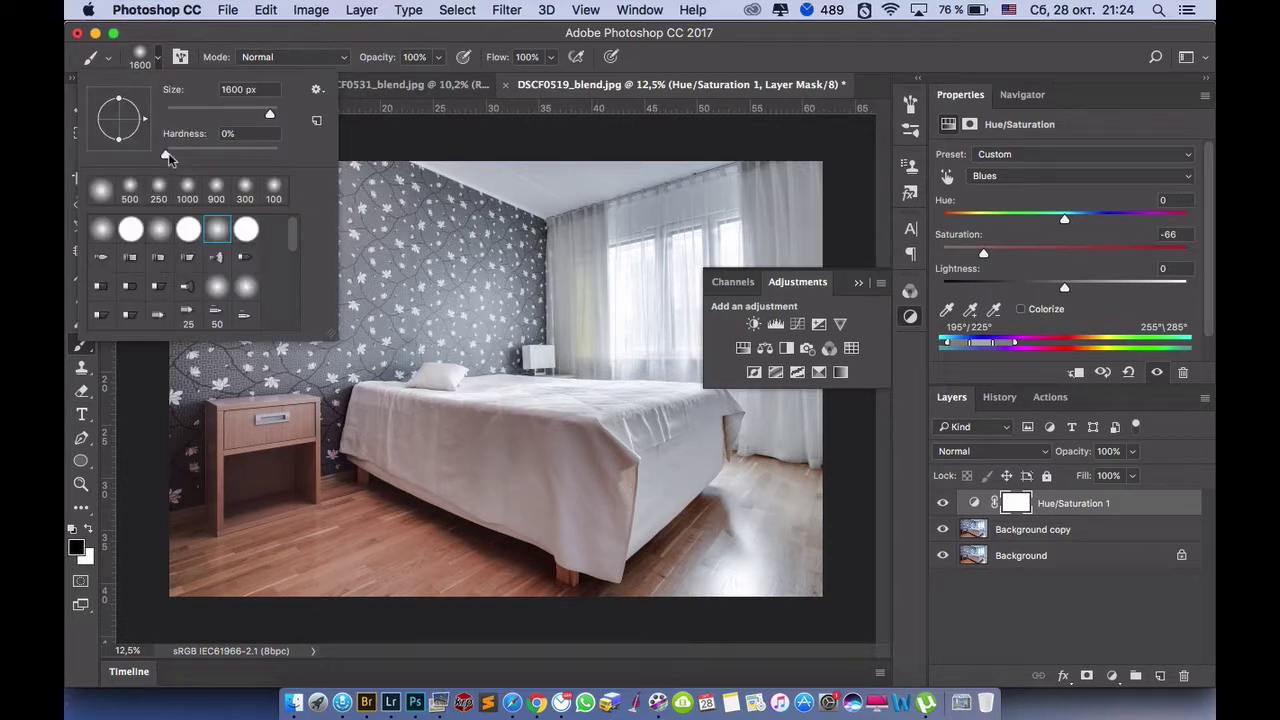
pyautogui.moveTo(167, 157)
pyautogui.mouseDown()
pyautogui.moveTo(208, 155)
pyautogui.moveTo(163, 152)
pyautogui.mouseUp()
pyautogui.click(362, 40)
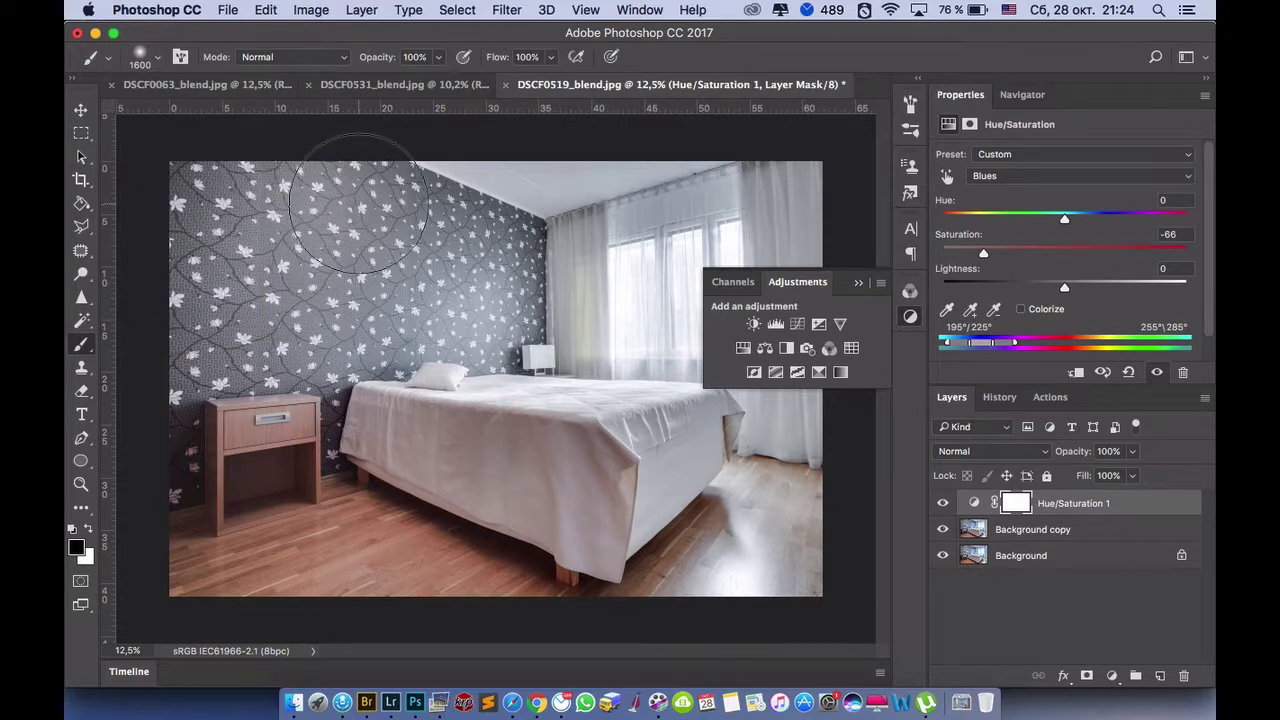
pyautogui.click(437, 57)
pyautogui.moveTo(445, 78); pyautogui.dragTo(377, 82)
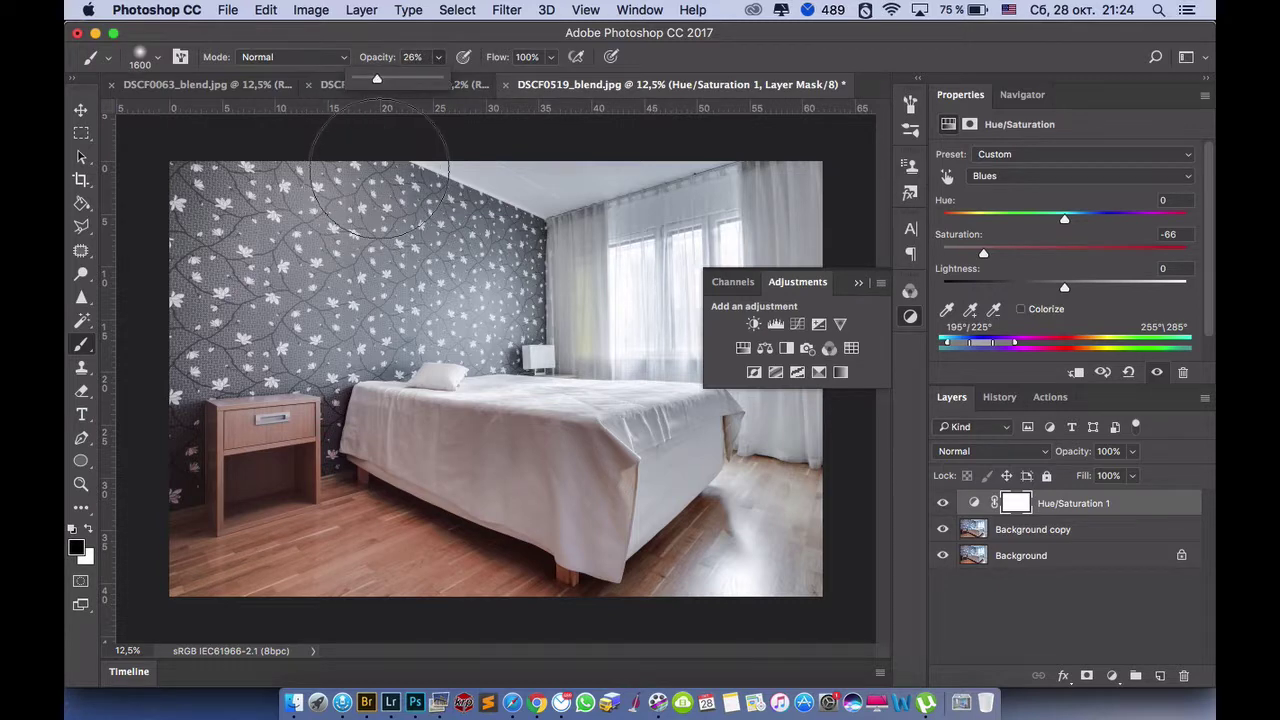
# - Paint on the Hue/Saturation mask over the patterned wallpaper and the window area, and compare the photo with and without the adjustment
pyautogui.moveTo(378, 174)
pyautogui.mouseDown()
pyautogui.moveTo(250, 200)
pyautogui.moveTo(270, 230)
pyautogui.moveTo(220, 265)
pyautogui.moveTo(300, 240)
pyautogui.moveTo(300, 215)
pyautogui.moveTo(260, 230)
pyautogui.moveTo(190, 370)
pyautogui.moveTo(203, 359)
pyautogui.mouseUp()
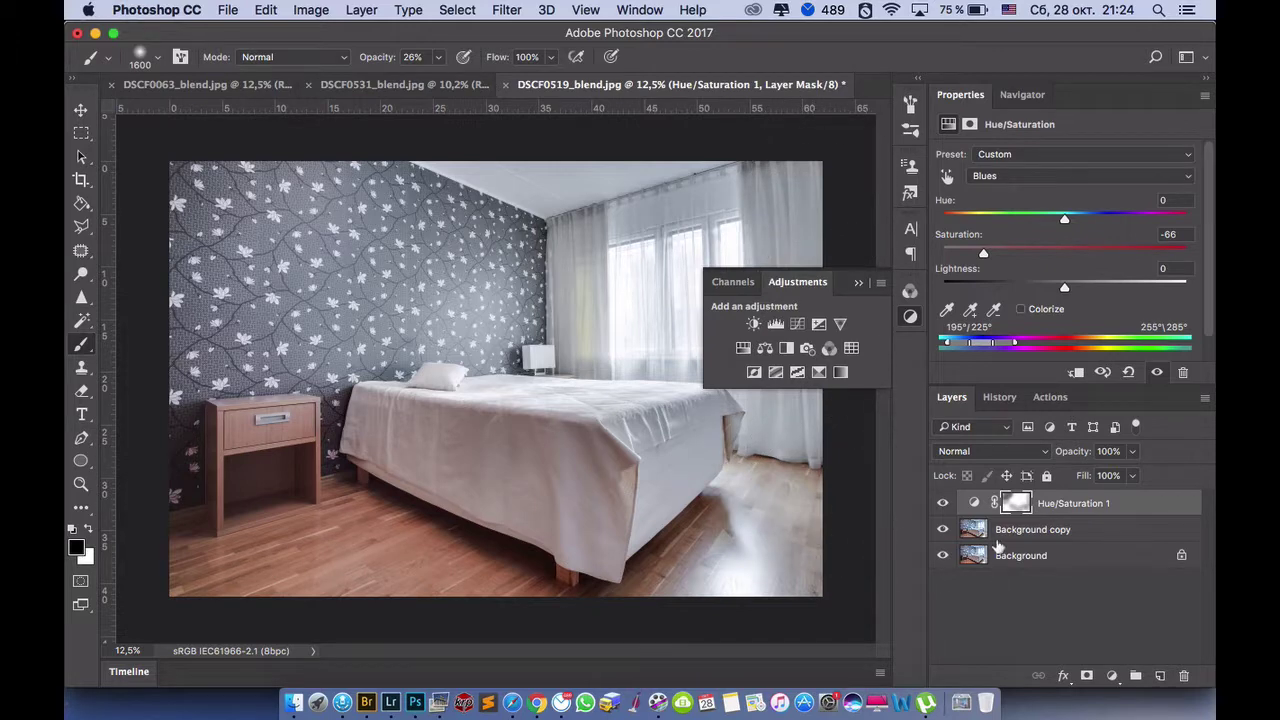
pyautogui.click(944, 503)
pyautogui.click(944, 503)
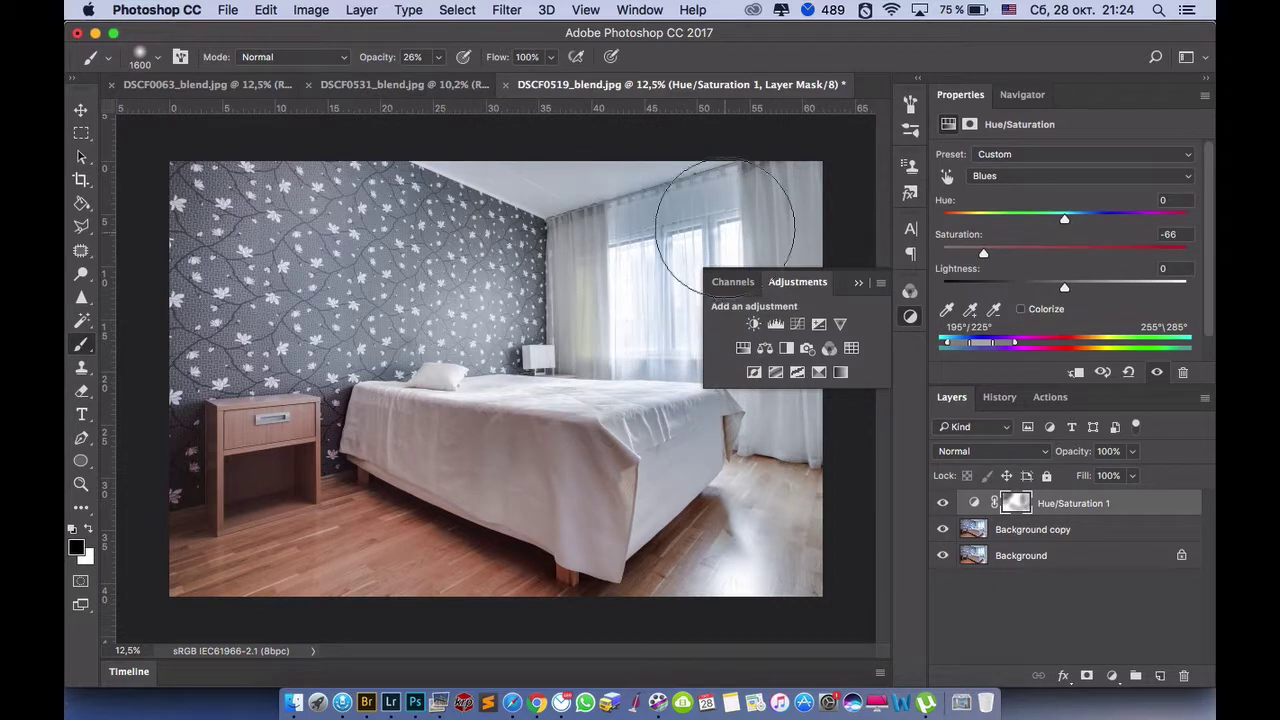
pyautogui.click(943, 505)
pyautogui.click(943, 505)
pyautogui.click(943, 505)
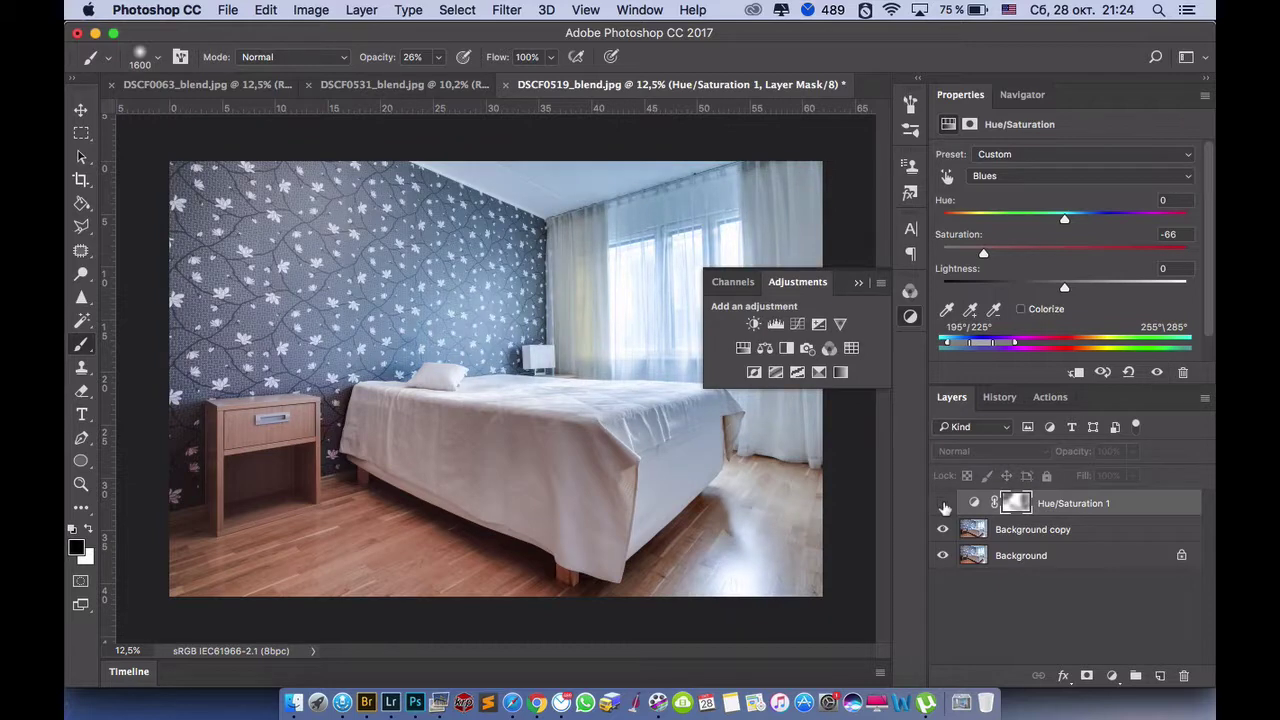
pyautogui.click(943, 505)
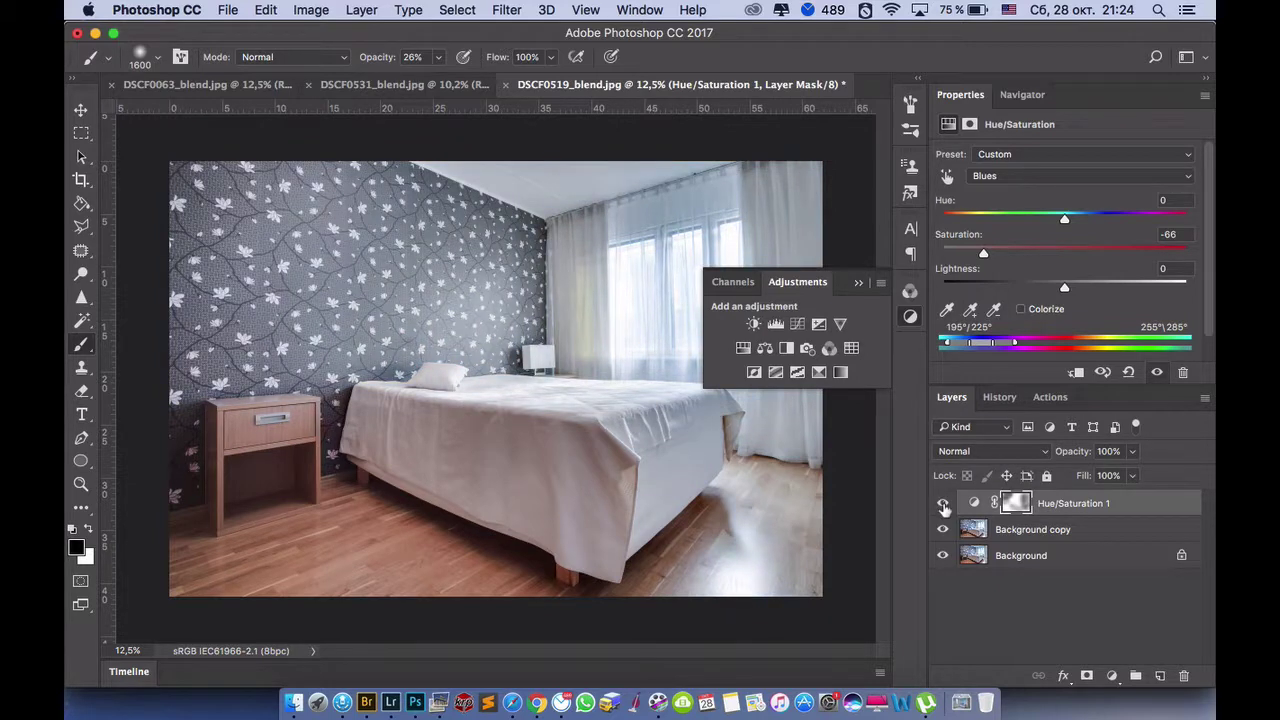
# - Flatten the bedroom photo into a single Background layer
pyautogui.click(358, 16)
pyautogui.click(355, 10)
pyautogui.click(358, 12)
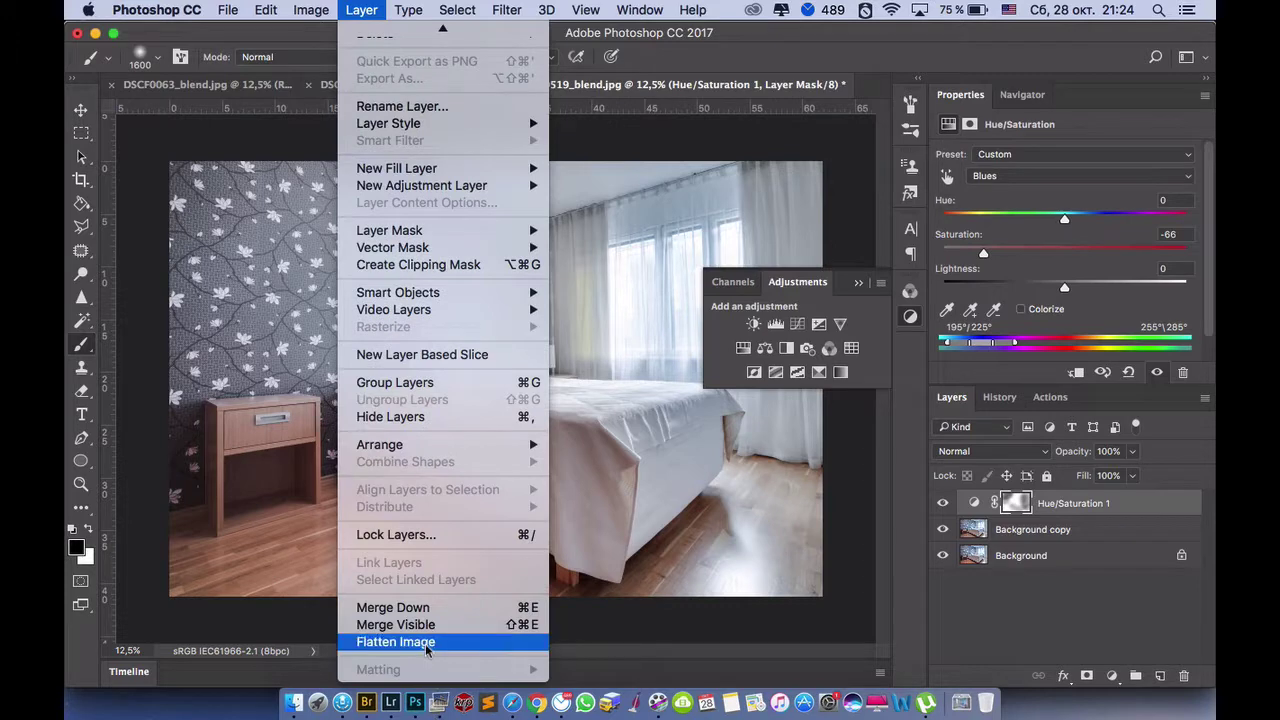
pyautogui.click(426, 645)
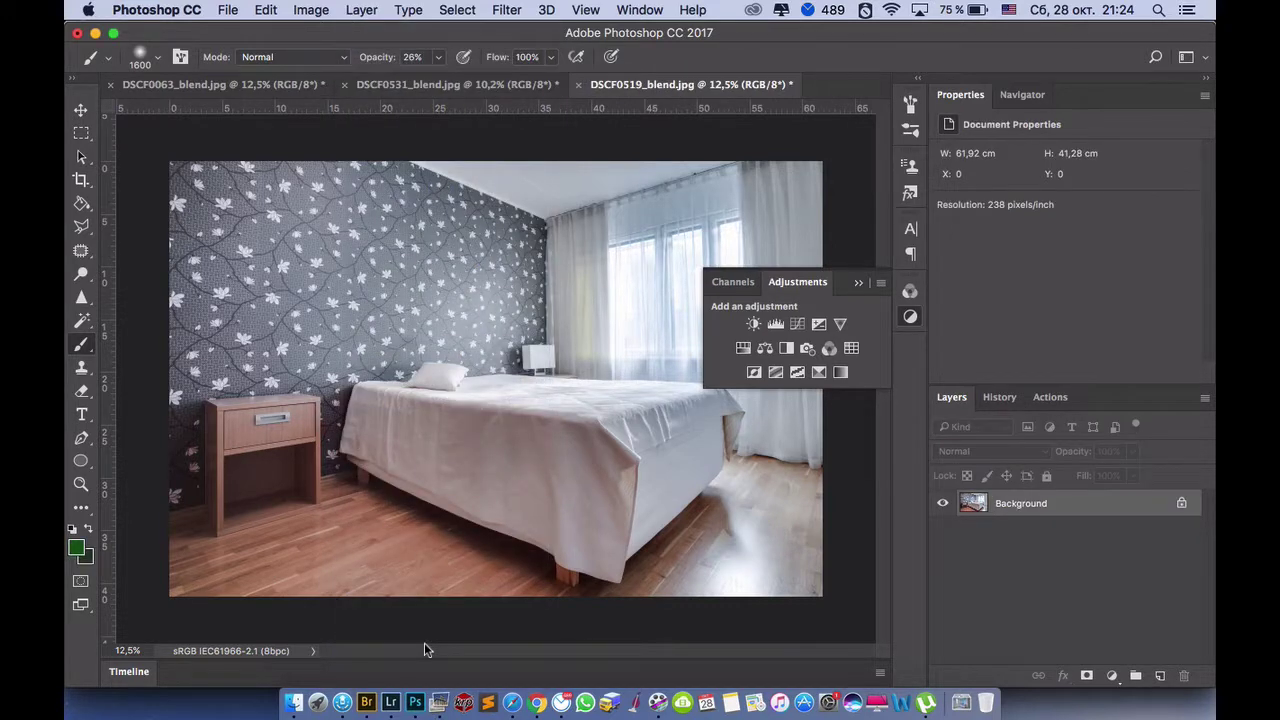
# - In DSCF0063_blend.jpg, duplicate the Background layer and add a Hue/Saturation adjustment layer above it
pyautogui.click(243, 88)
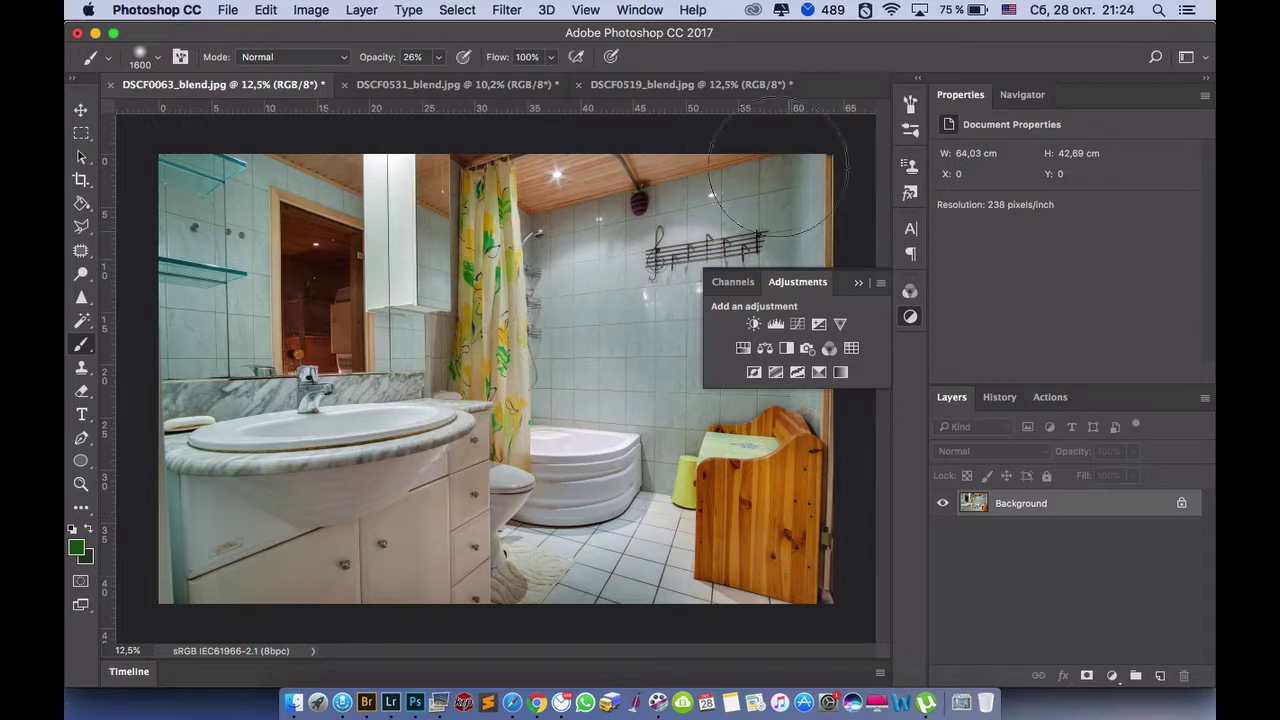
pyautogui.click(82, 110)
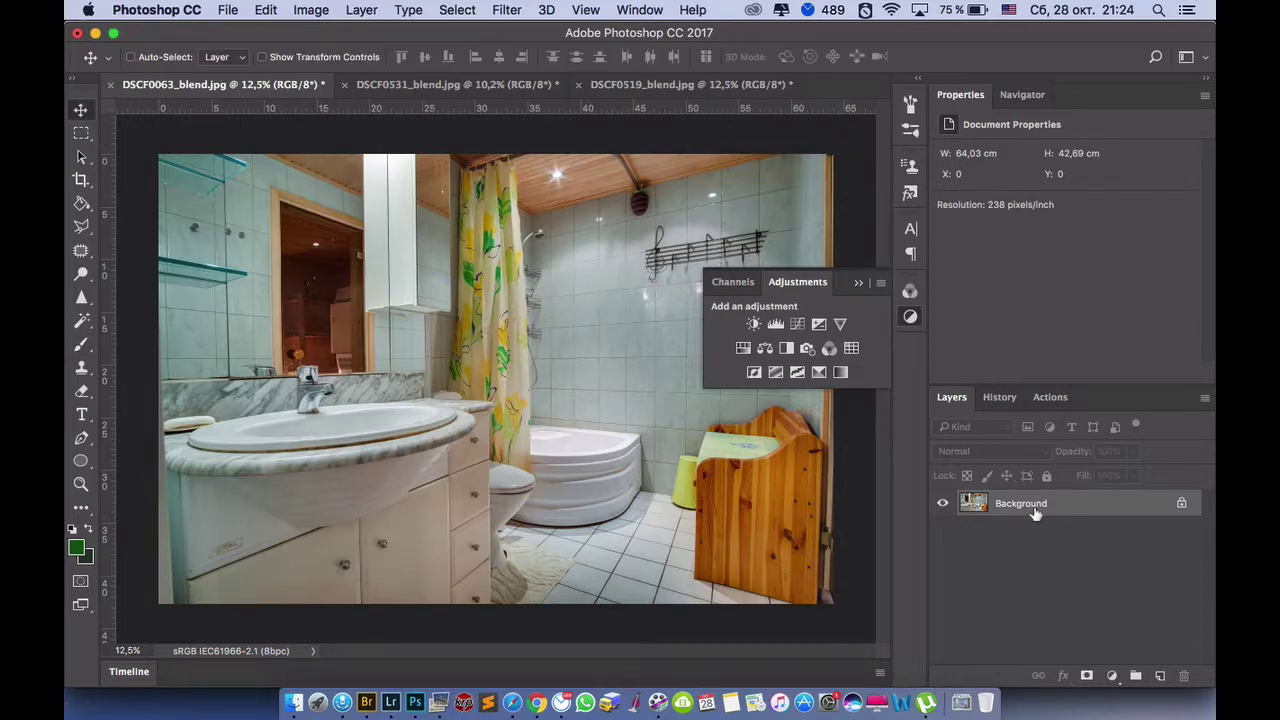
pyautogui.moveTo(1036, 513); pyautogui.dragTo(1160, 677)
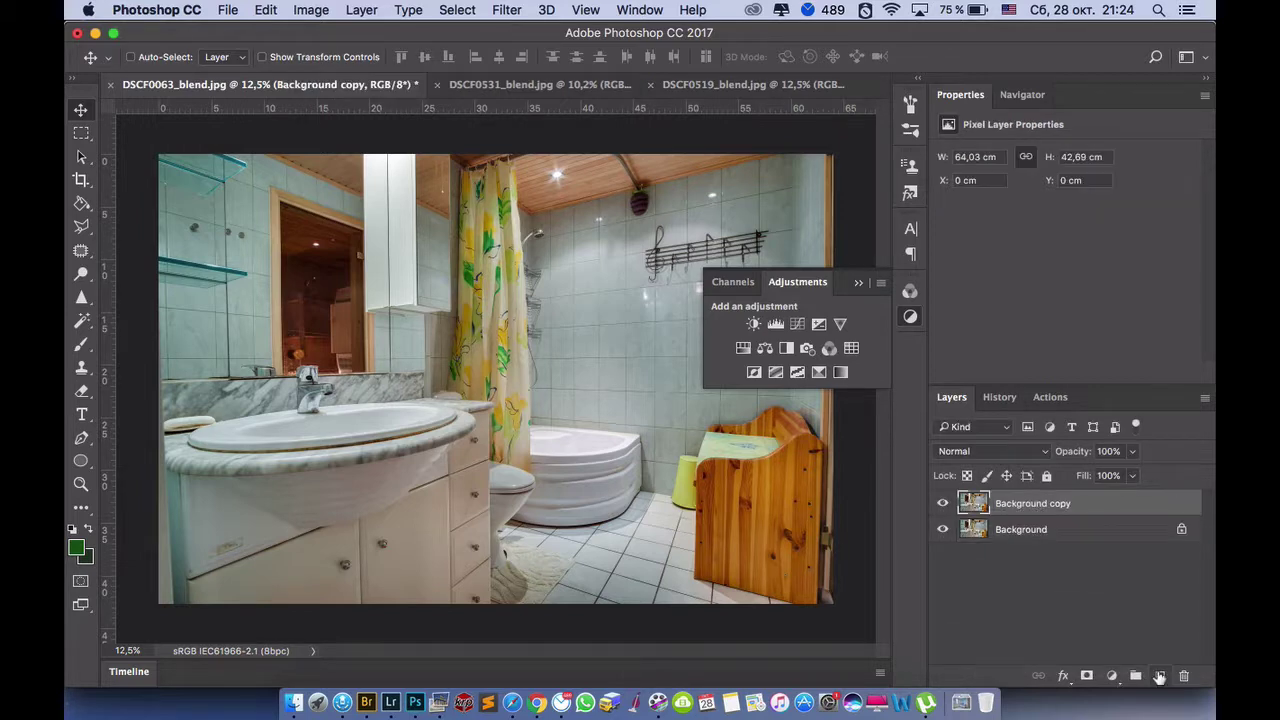
pyautogui.click(743, 349)
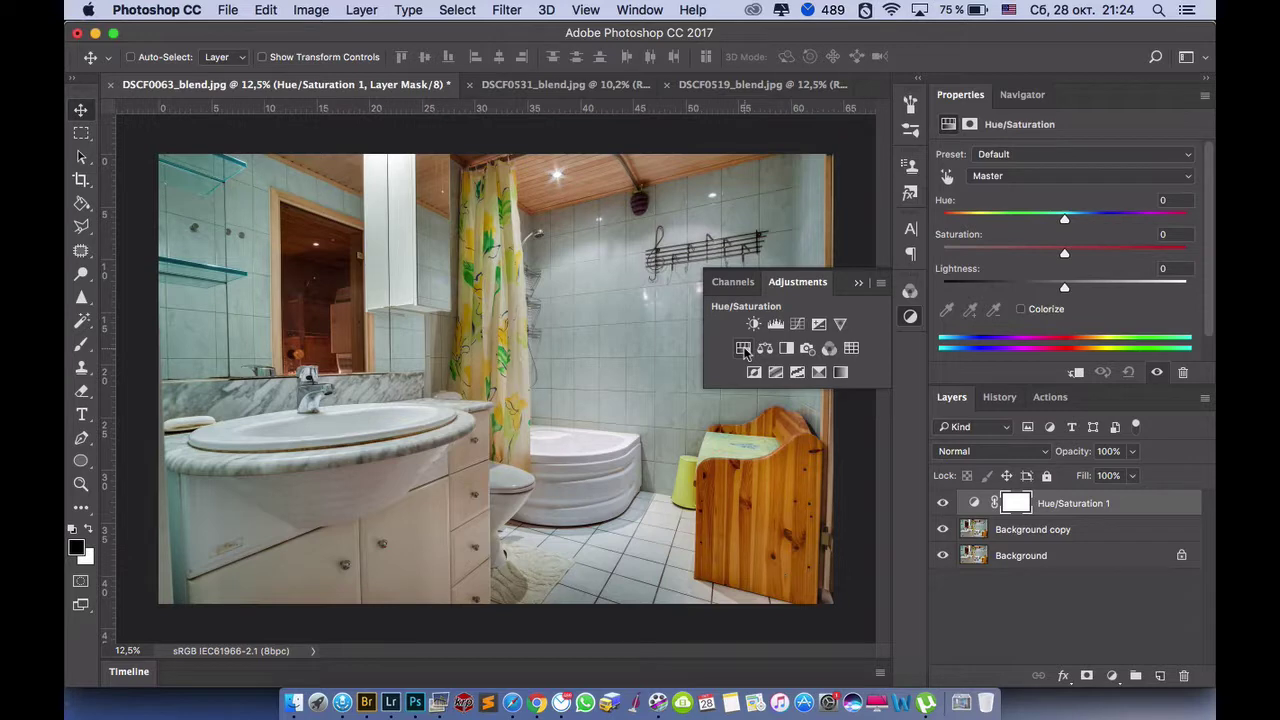
# - Set the Greens saturation to -96 and the Cyans saturation to -100 in the bathroom photo's Hue/Saturation adjustment
pyautogui.click(1192, 180)
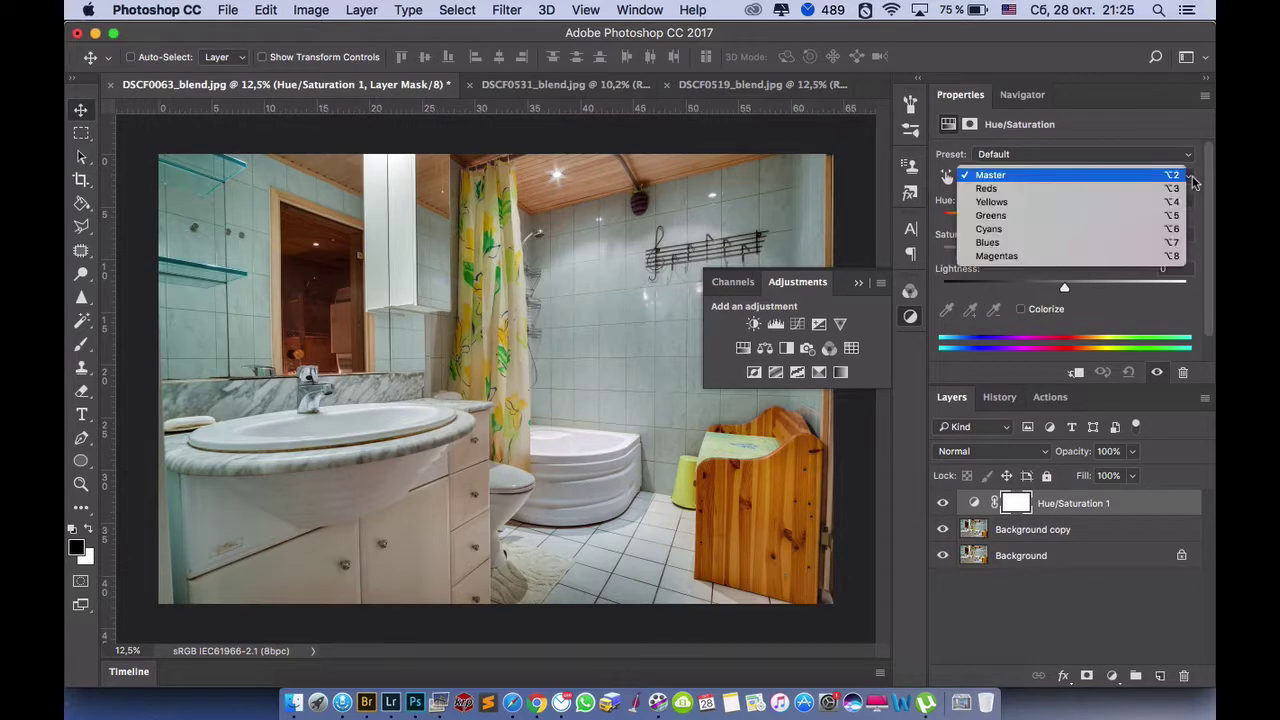
pyautogui.click(1155, 215)
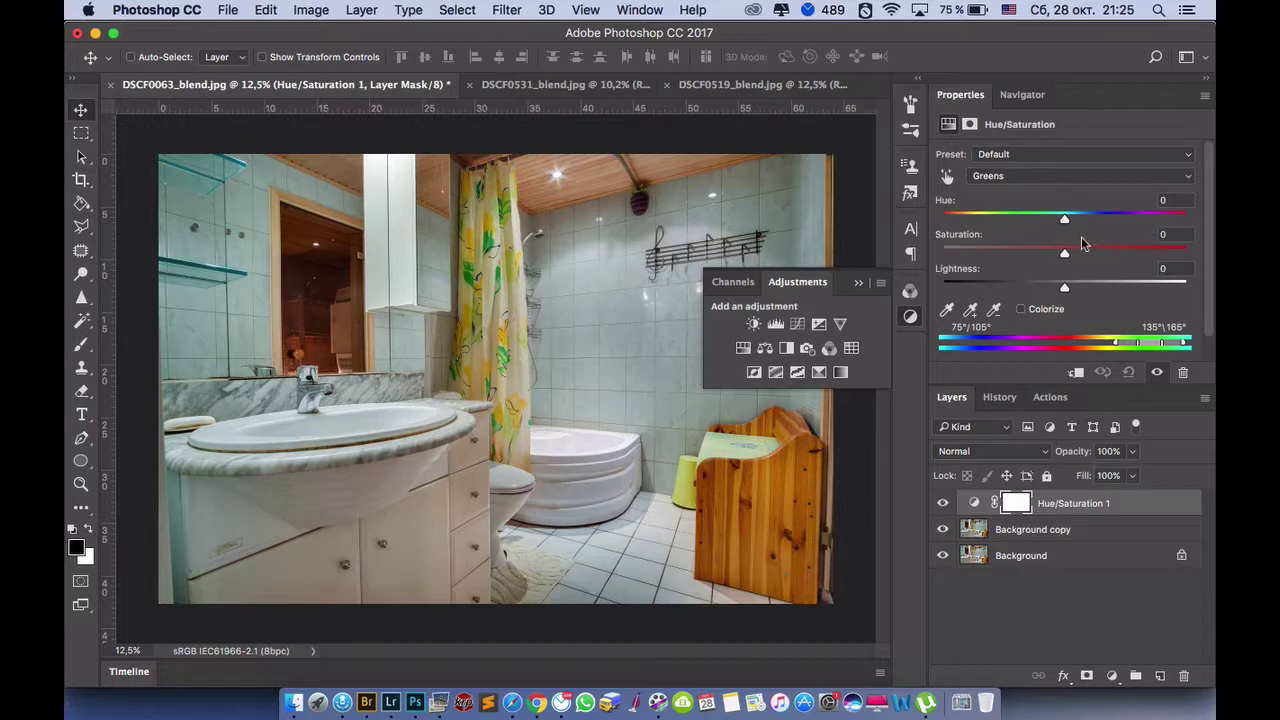
pyautogui.moveTo(1066, 258); pyautogui.dragTo(949, 256)
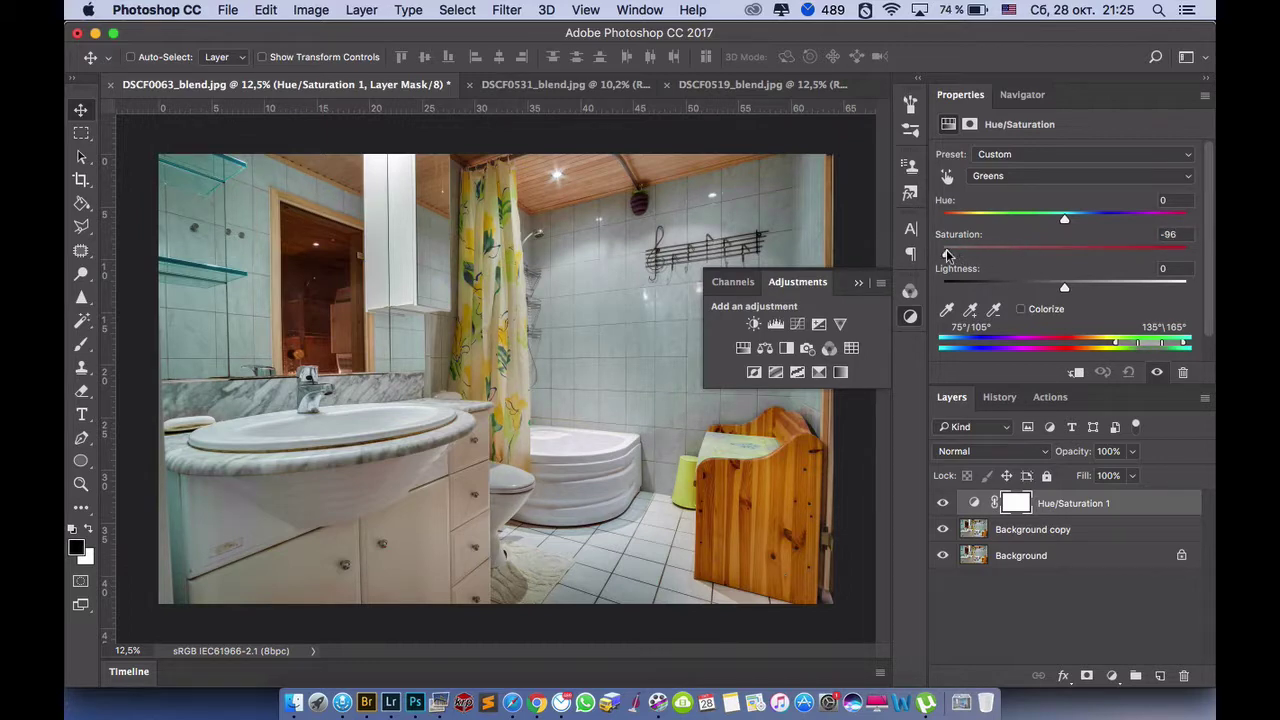
pyautogui.click(1188, 177)
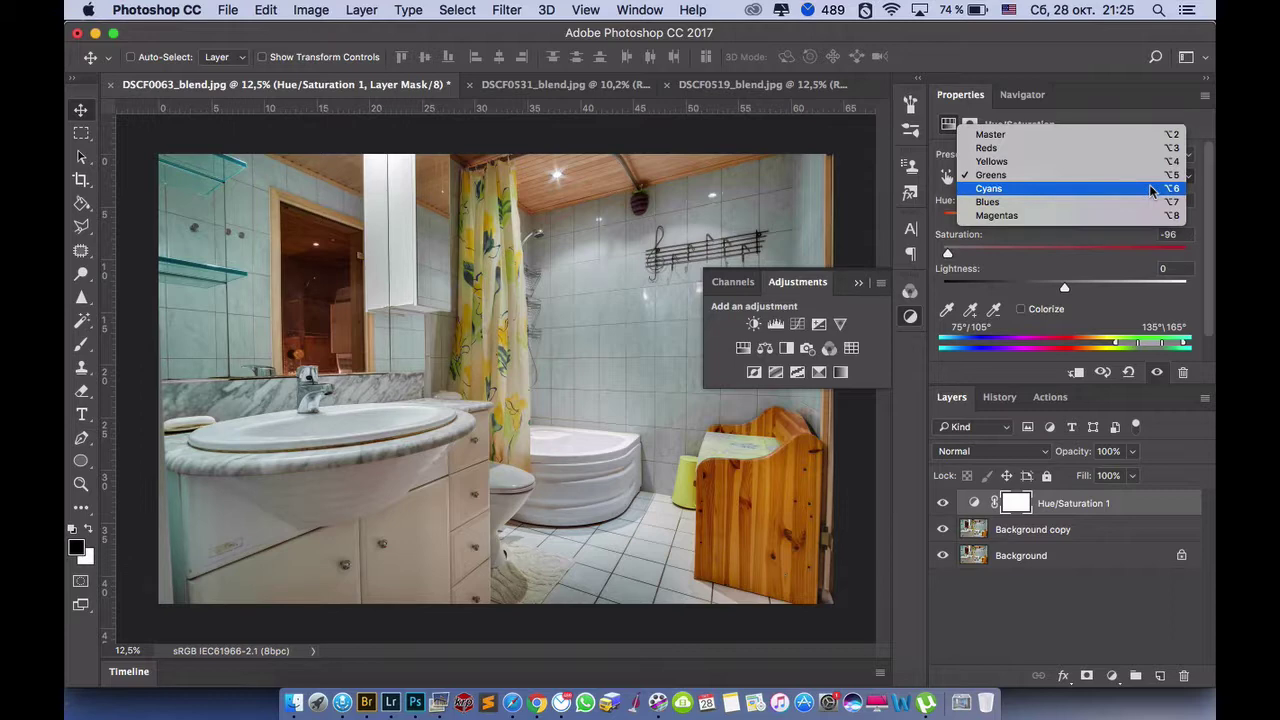
pyautogui.click(1151, 191)
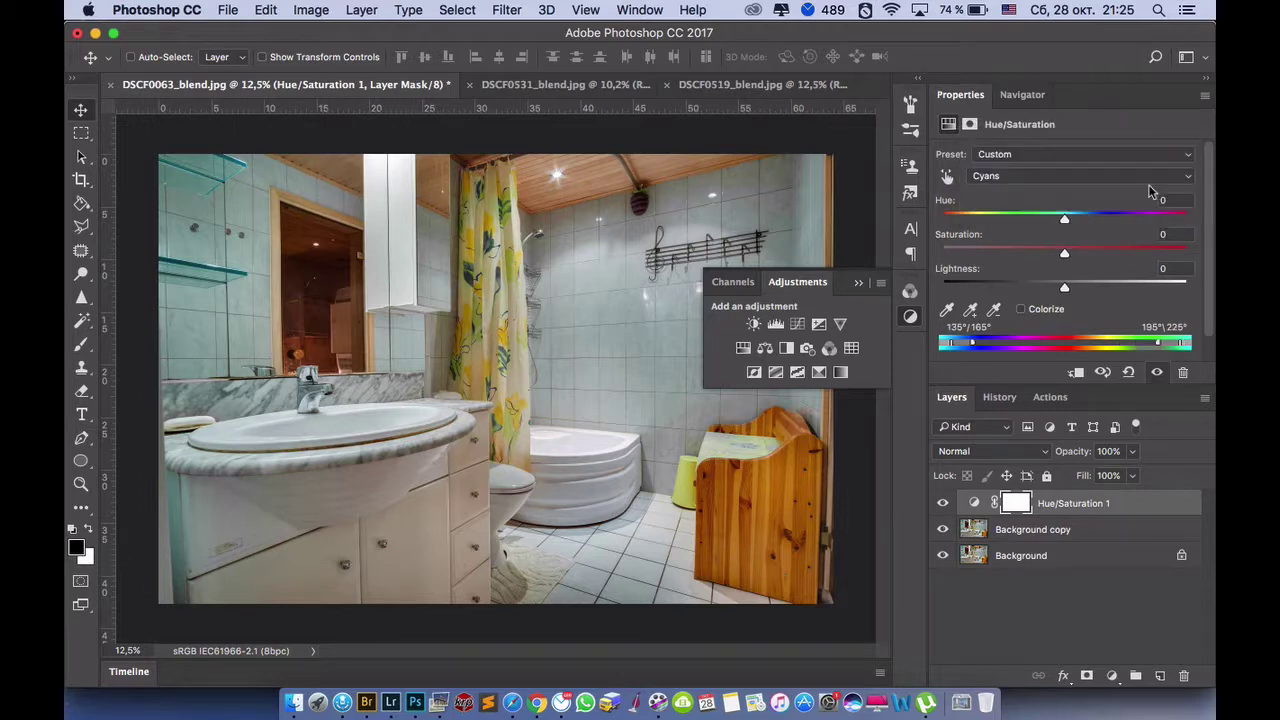
pyautogui.moveTo(1066, 256); pyautogui.dragTo(926, 252)
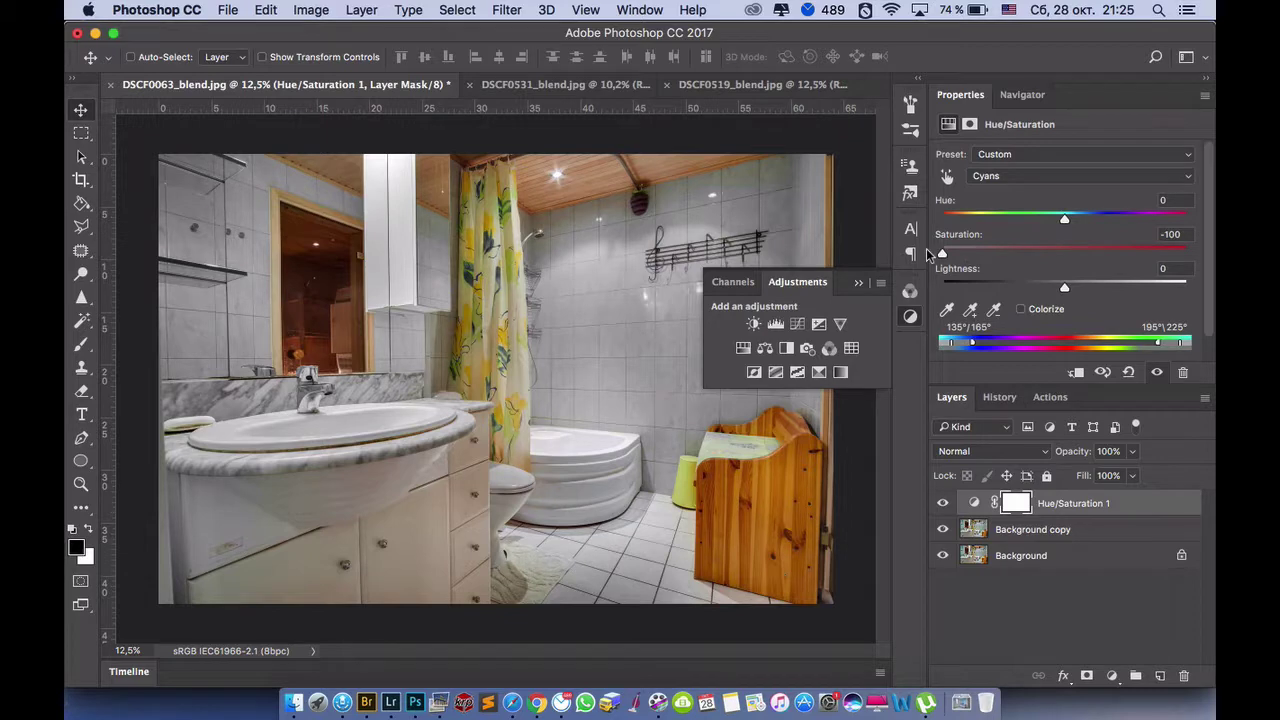
# - Compare the bathroom photo with and without the Hue/Saturation adjustment layer
pyautogui.click(943, 506)
pyautogui.click(943, 506)
pyautogui.click(943, 506)
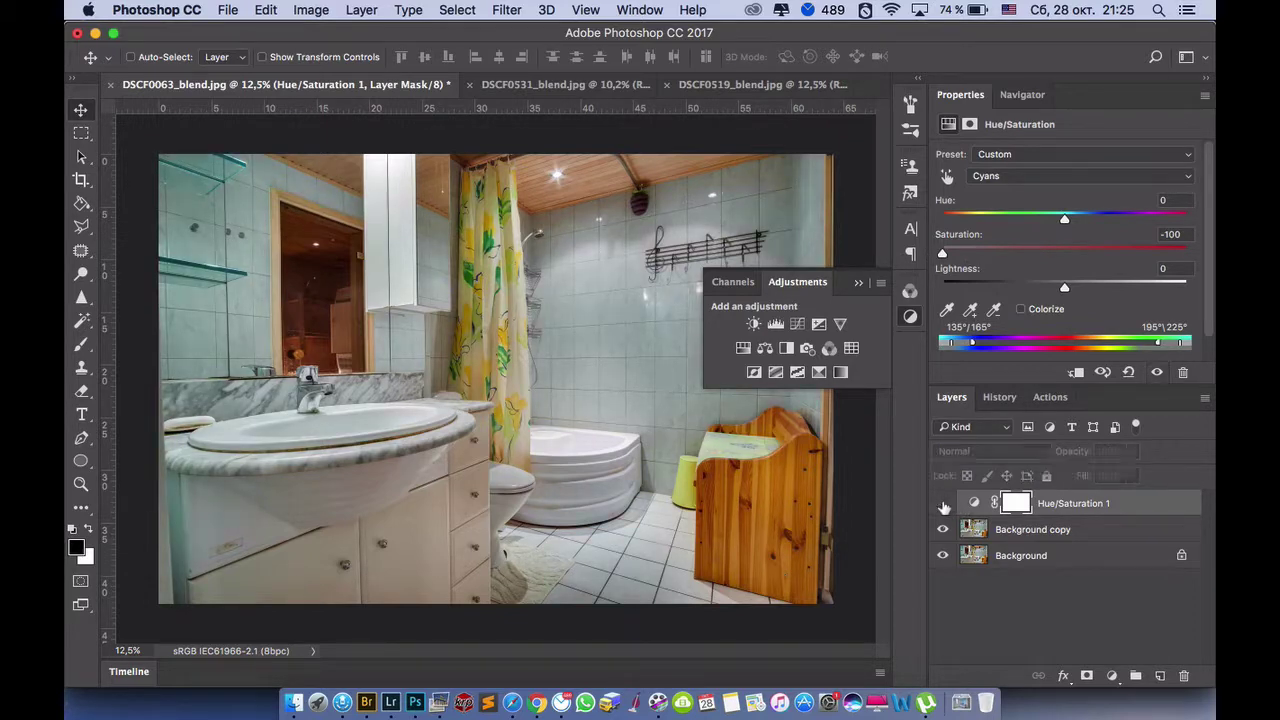
pyautogui.click(943, 506)
pyautogui.click(943, 506)
pyautogui.click(943, 506)
pyautogui.click(943, 506)
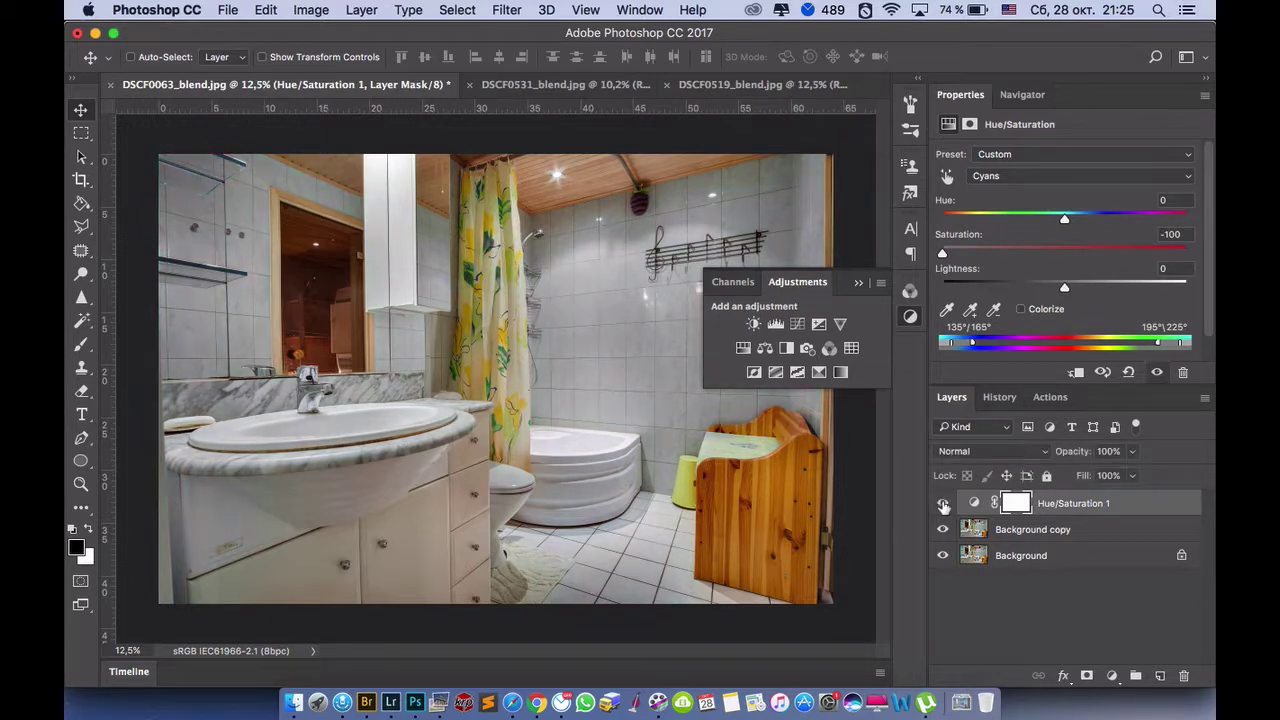
pyautogui.click(943, 506)
pyautogui.click(943, 506)
# - Paint black at 100% brush opacity on the Hue/Saturation mask over the glass shelves and the mirror behind them
pyautogui.click(86, 346)
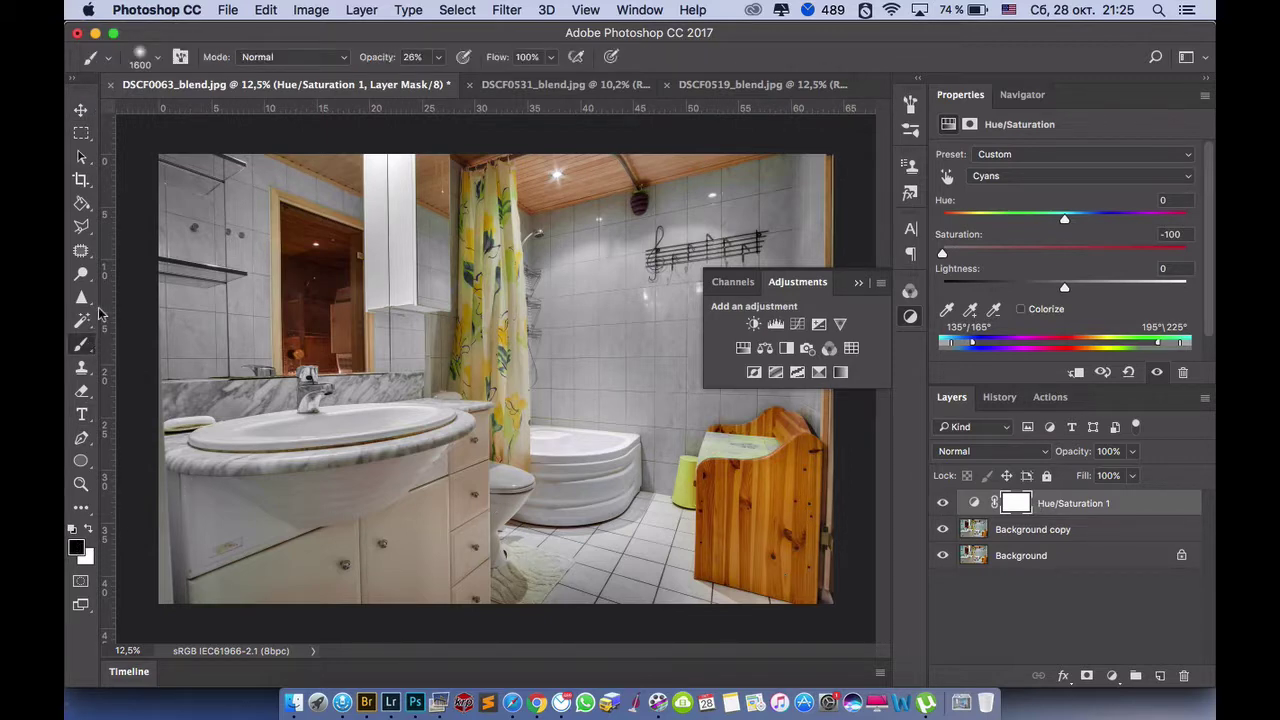
pyautogui.click(437, 58)
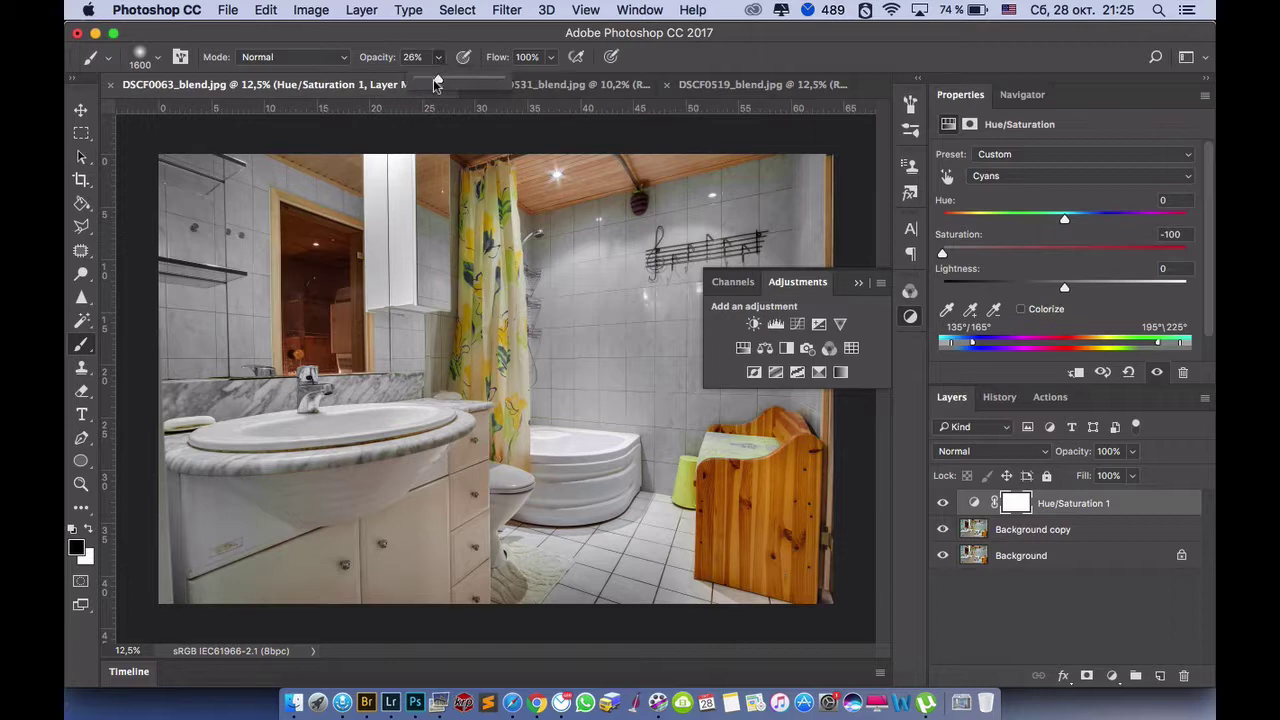
pyautogui.moveTo(439, 79); pyautogui.dragTo(513, 83)
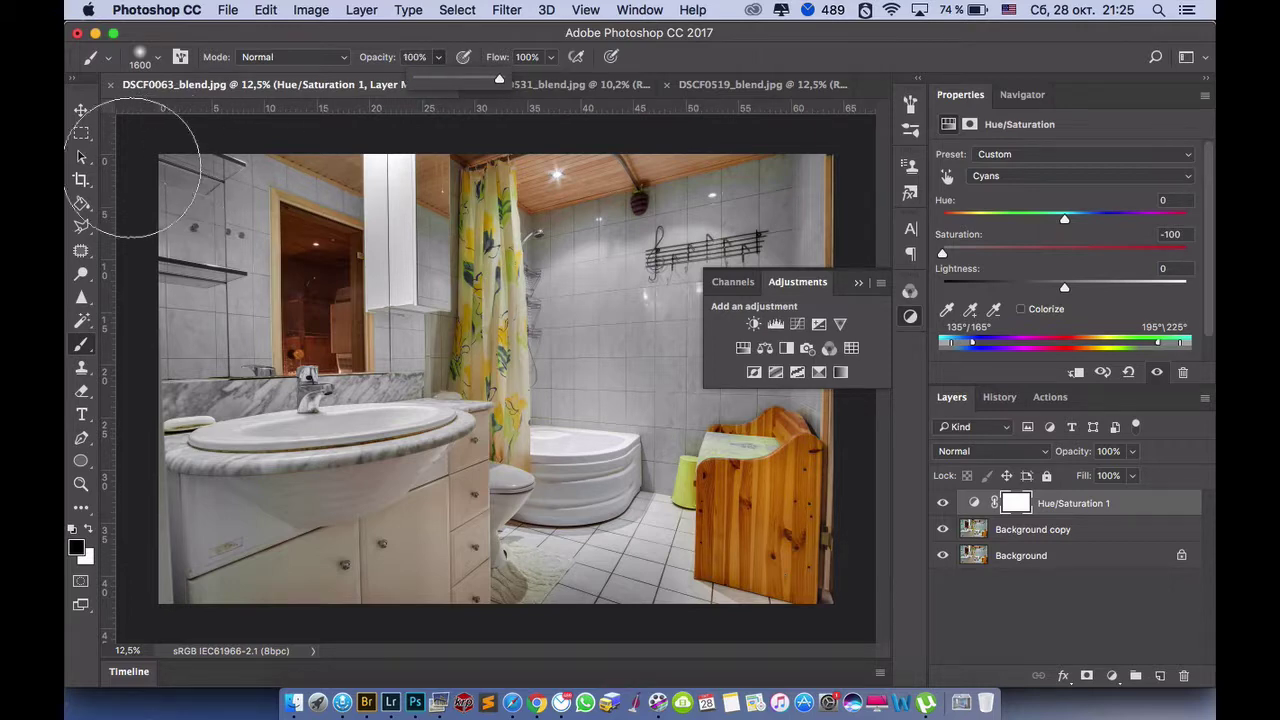
pyautogui.moveTo(198, 200); pyautogui.dragTo(180, 355)
# - Reduce the brush to 500 px and paint black on the Hue/Saturation mask over the patterned shower curtain
pyautogui.press('[')
pyautogui.press('[')
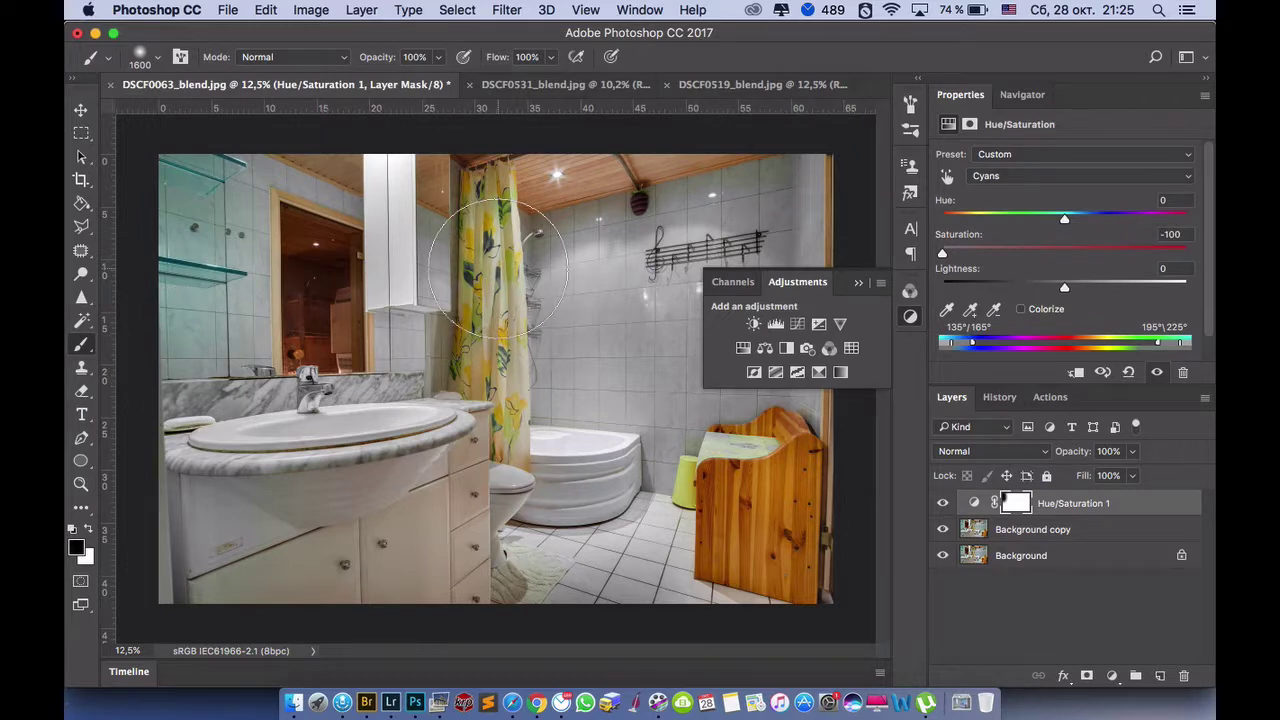
pyautogui.press('[')
pyautogui.press('[')
pyautogui.press('[')
pyautogui.press('[')
pyautogui.press('[')
pyautogui.press('[')
pyautogui.scroll(3, 497, 267)
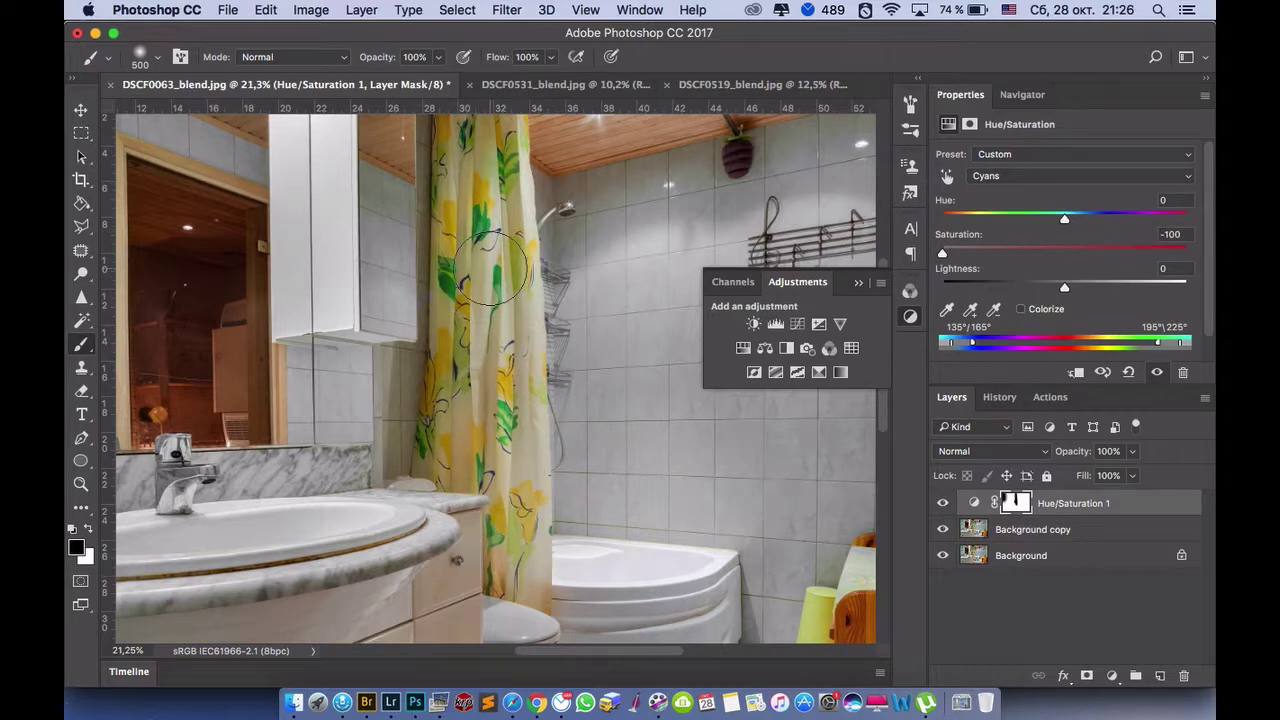
# - Paint black on the Hue/Saturation mask over the green patterned top of the wooden bench
pyautogui.scroll(-5, 490, 268)
pyautogui.scroll(3, 545, 406)
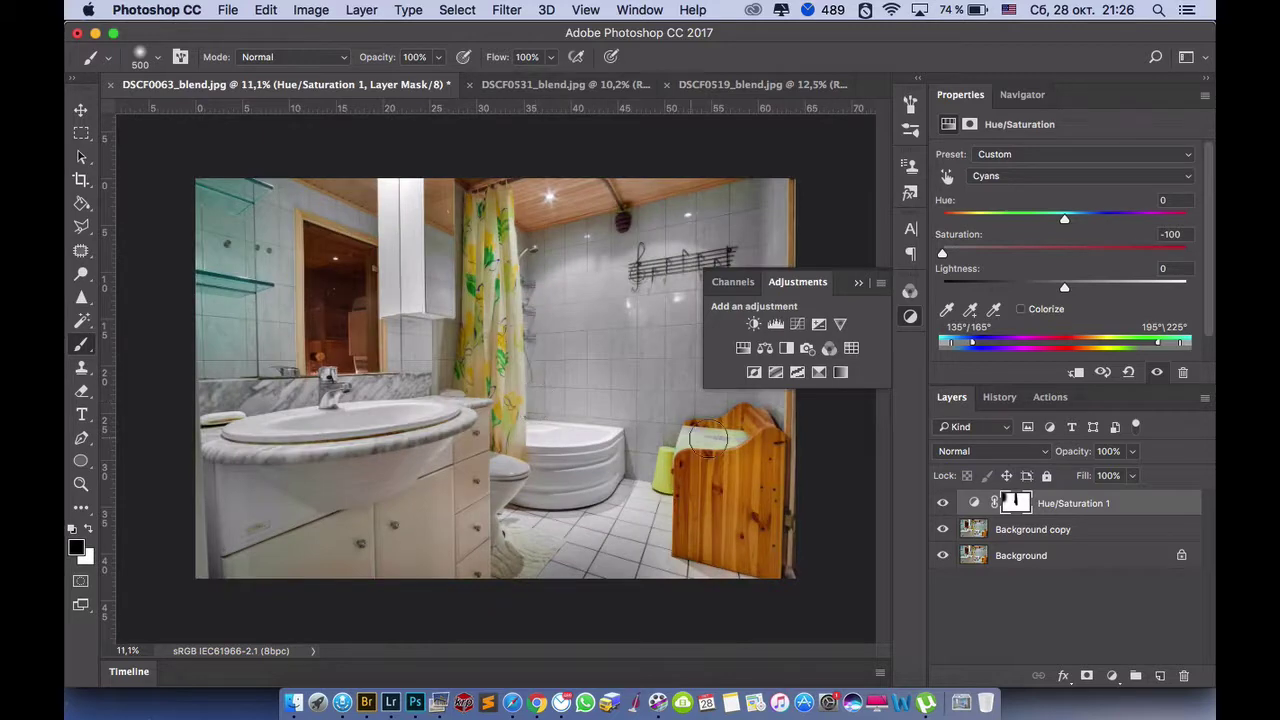
pyautogui.scroll(2, 705, 435)
pyautogui.scroll(3, 708, 435)
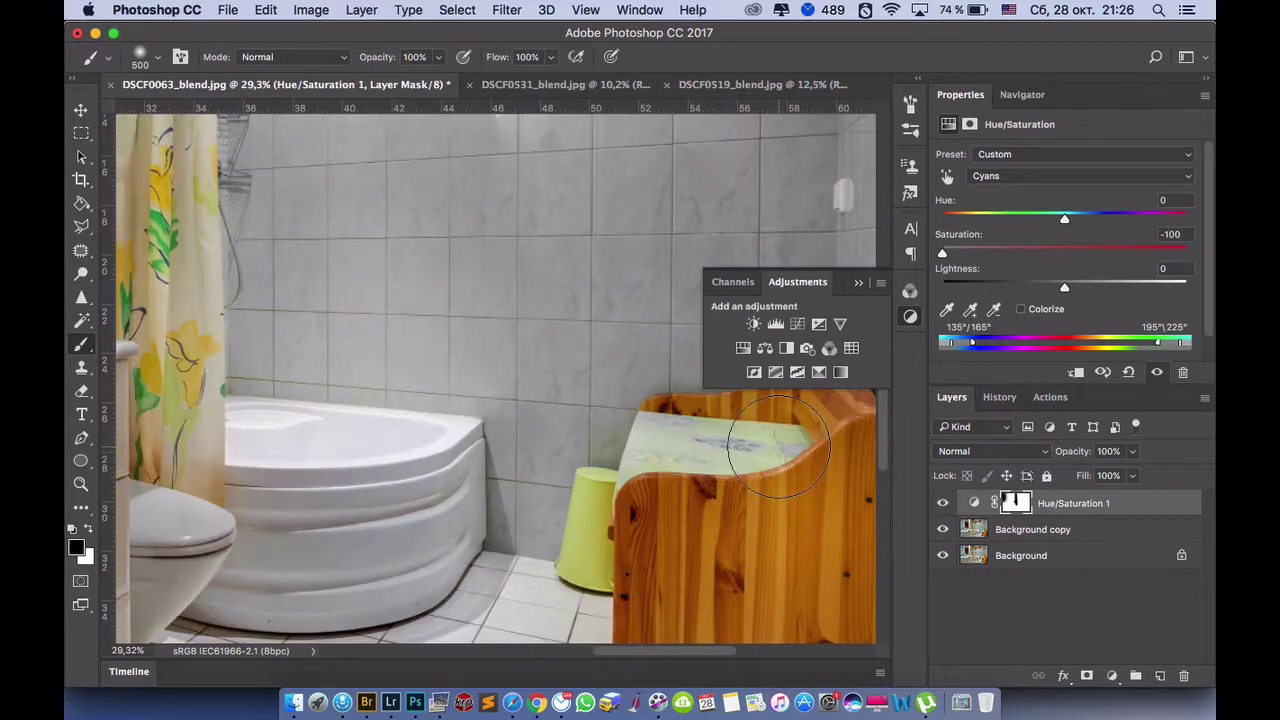
pyautogui.moveTo(703, 452)
pyautogui.mouseDown()
pyautogui.moveTo(640, 448)
pyautogui.moveTo(675, 440)
pyautogui.mouseUp()
pyautogui.scroll(-2, 805, 496)
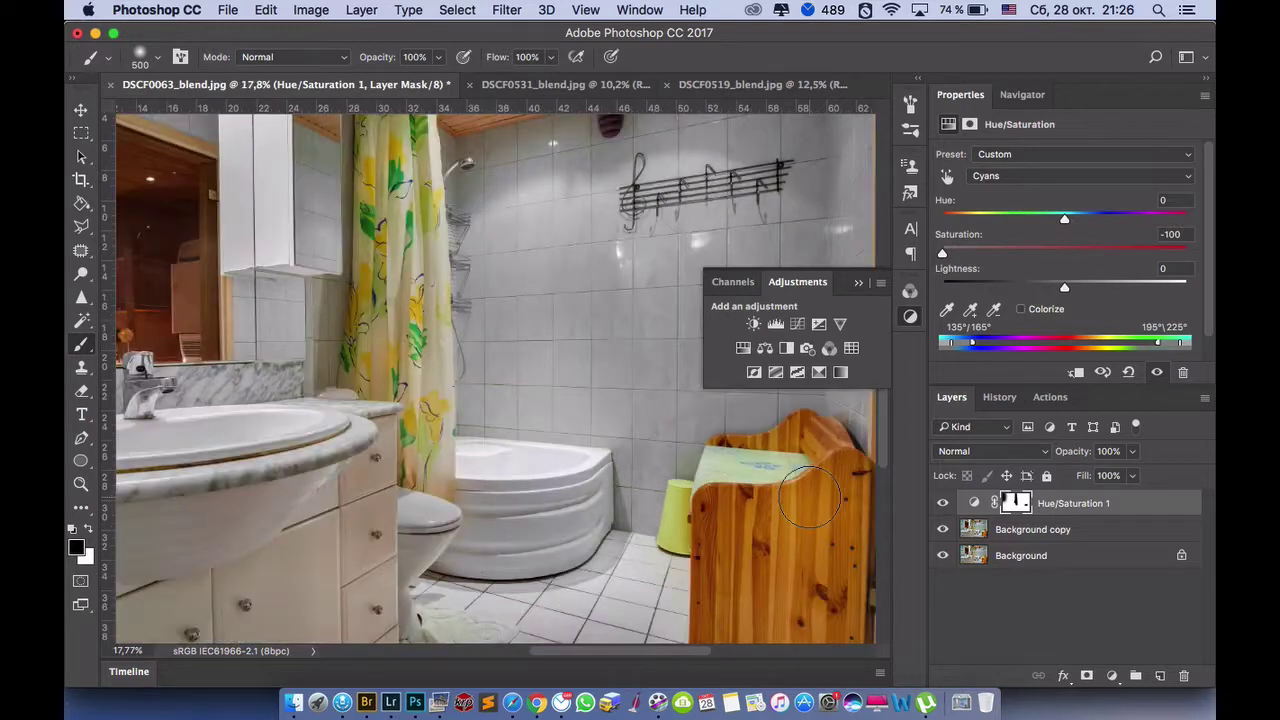
# - Compare the shower and bench area and the sink area of the bathroom photo with and without the Hue/Saturation adjustment layer
pyautogui.click(944, 501)
pyautogui.click(944, 501)
pyautogui.click(944, 501)
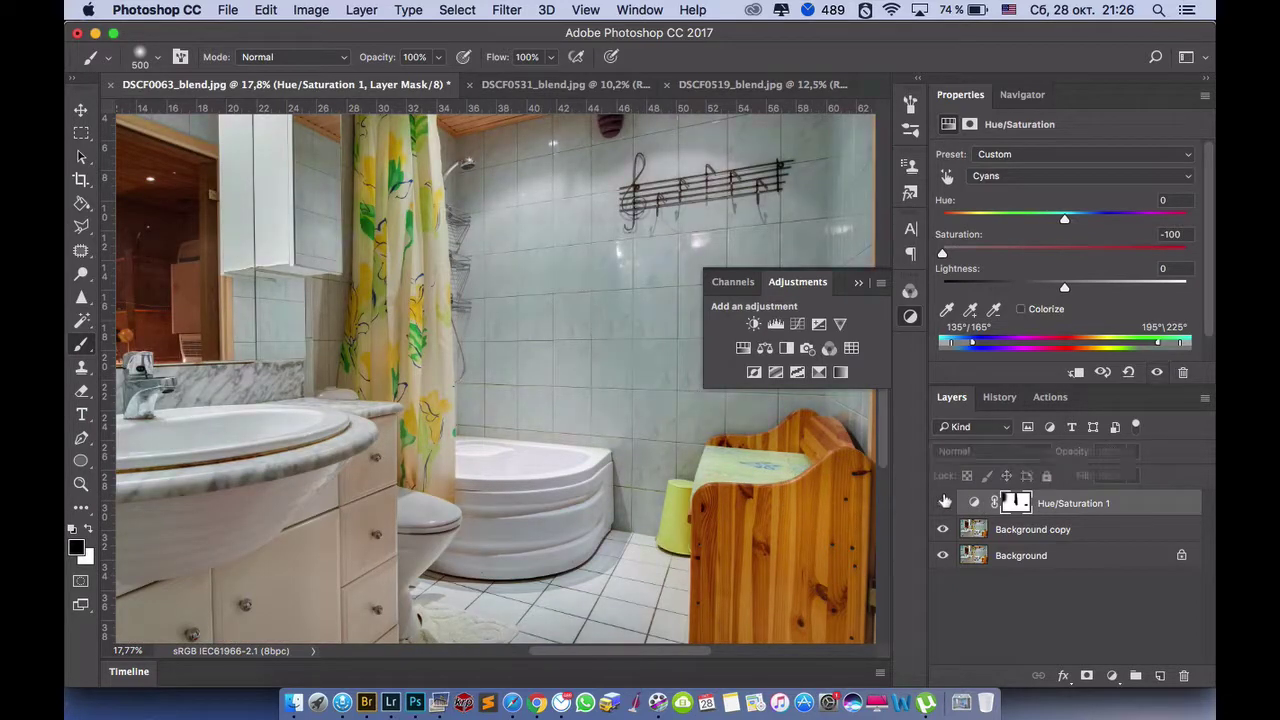
pyautogui.click(944, 501)
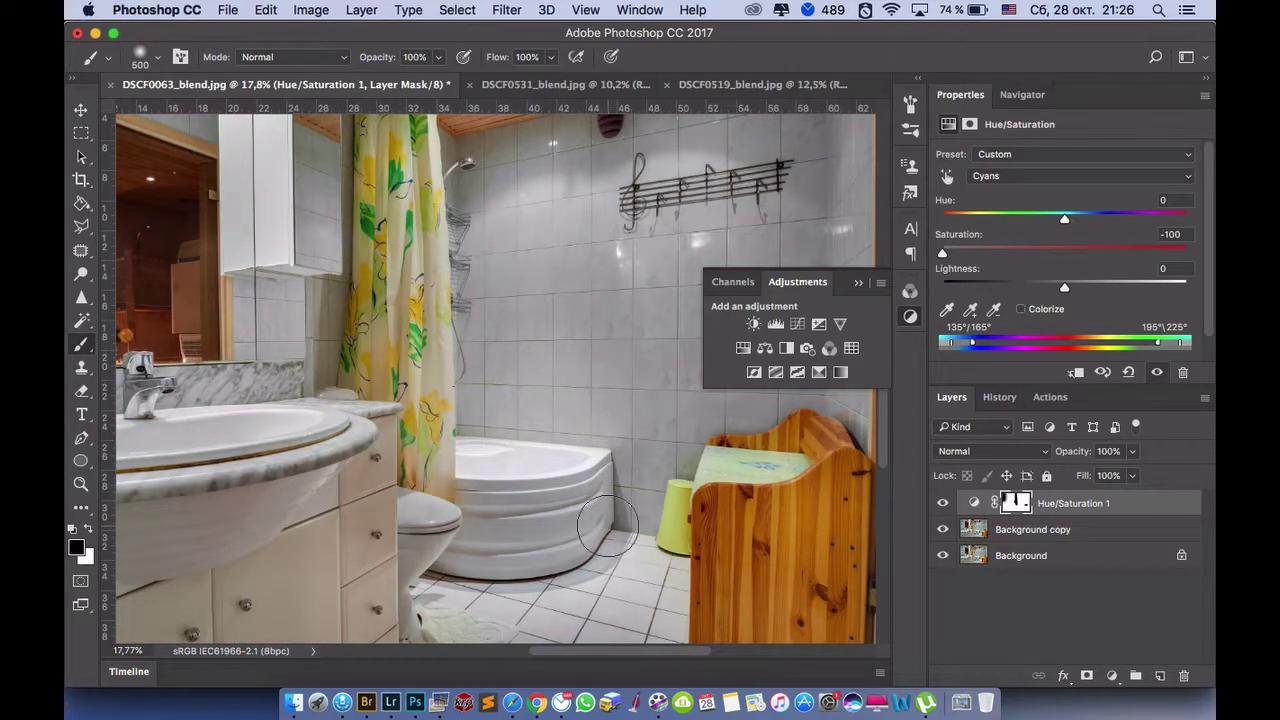
pyautogui.moveTo(607, 527); pyautogui.dragTo(835, 520)
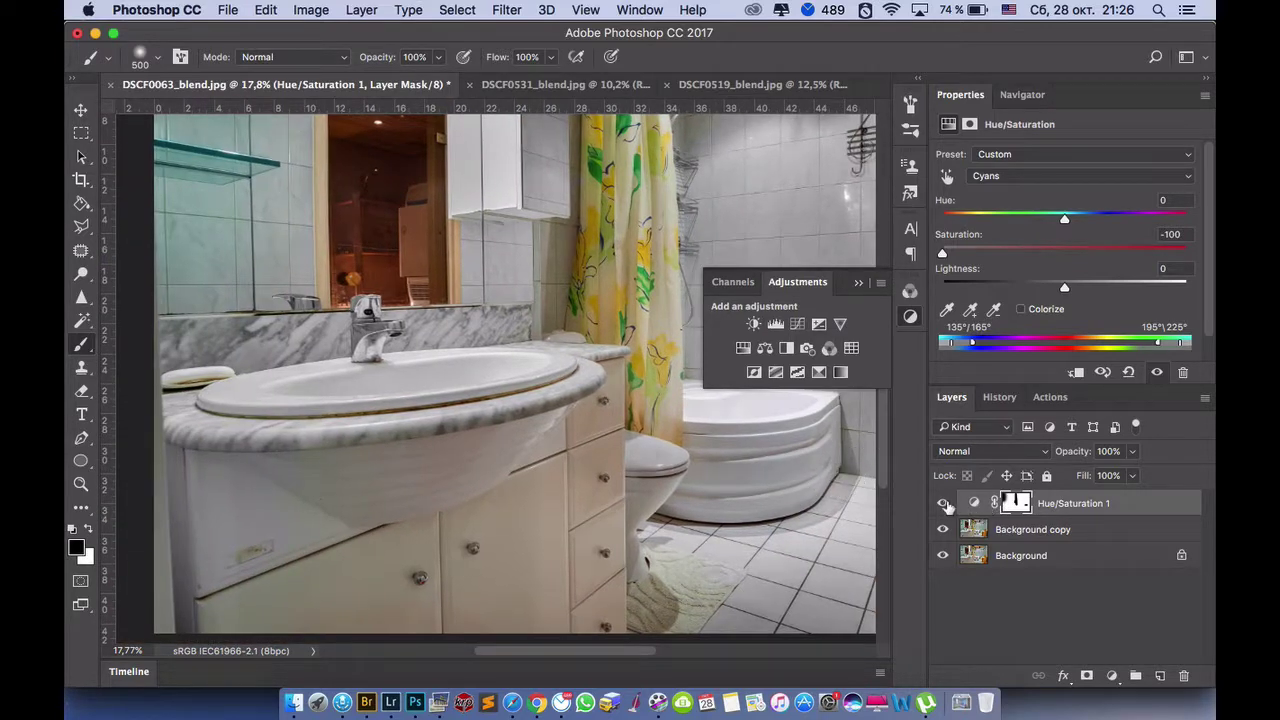
pyautogui.click(944, 503)
pyautogui.click(944, 503)
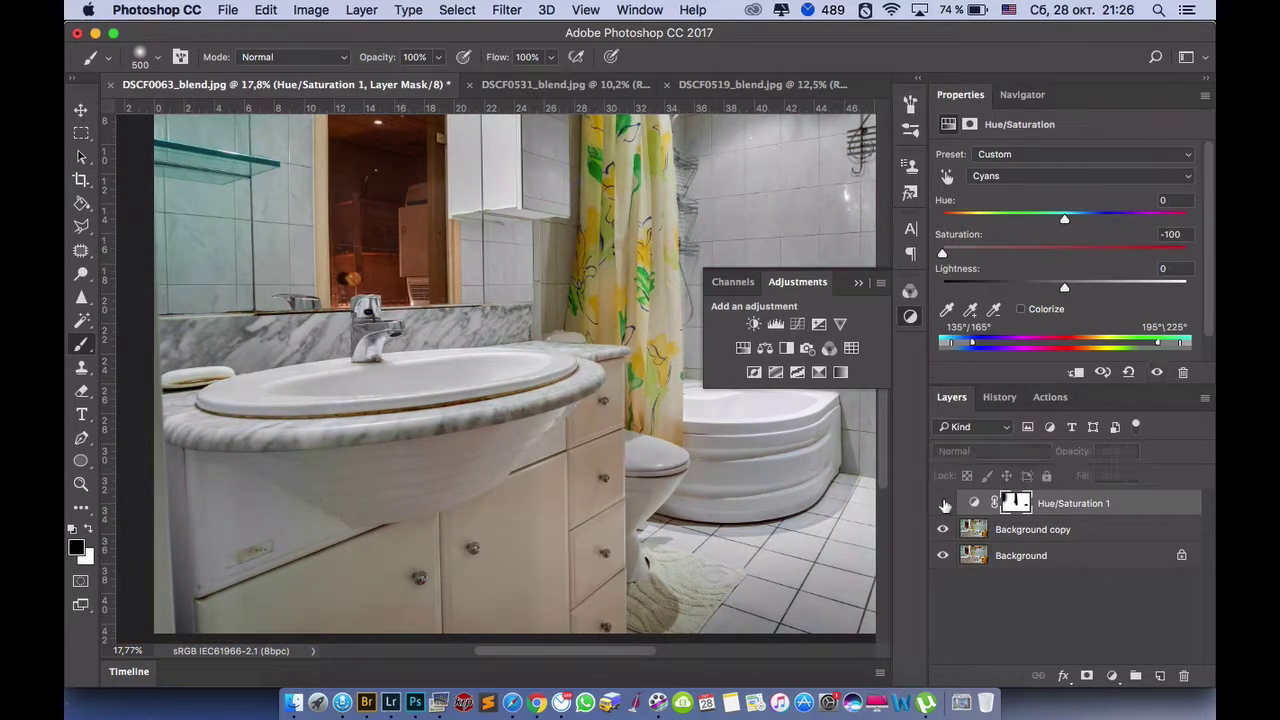
pyautogui.click(944, 503)
pyautogui.click(944, 503)
# - Compare the whole bathroom photo with and without the Hue/Saturation adjustment, leaving the layer visible
pyautogui.scroll(-5, 695, 481)
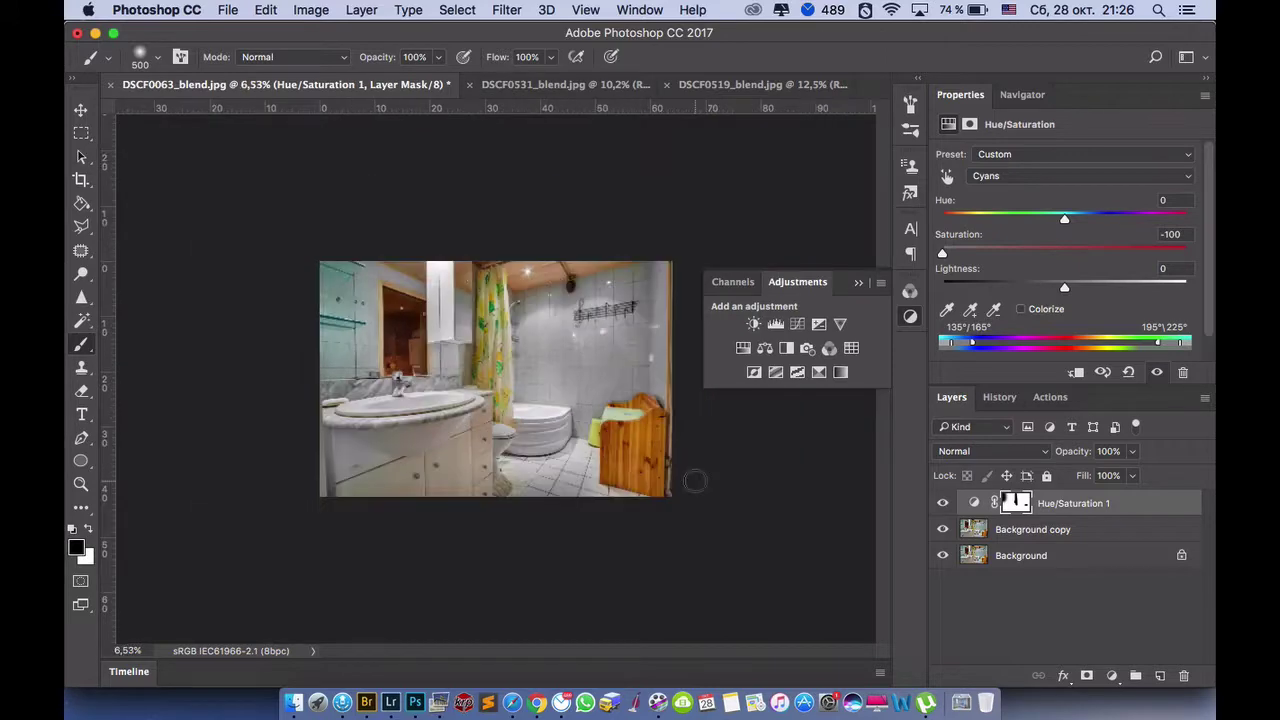
pyautogui.scroll(3, 620, 428)
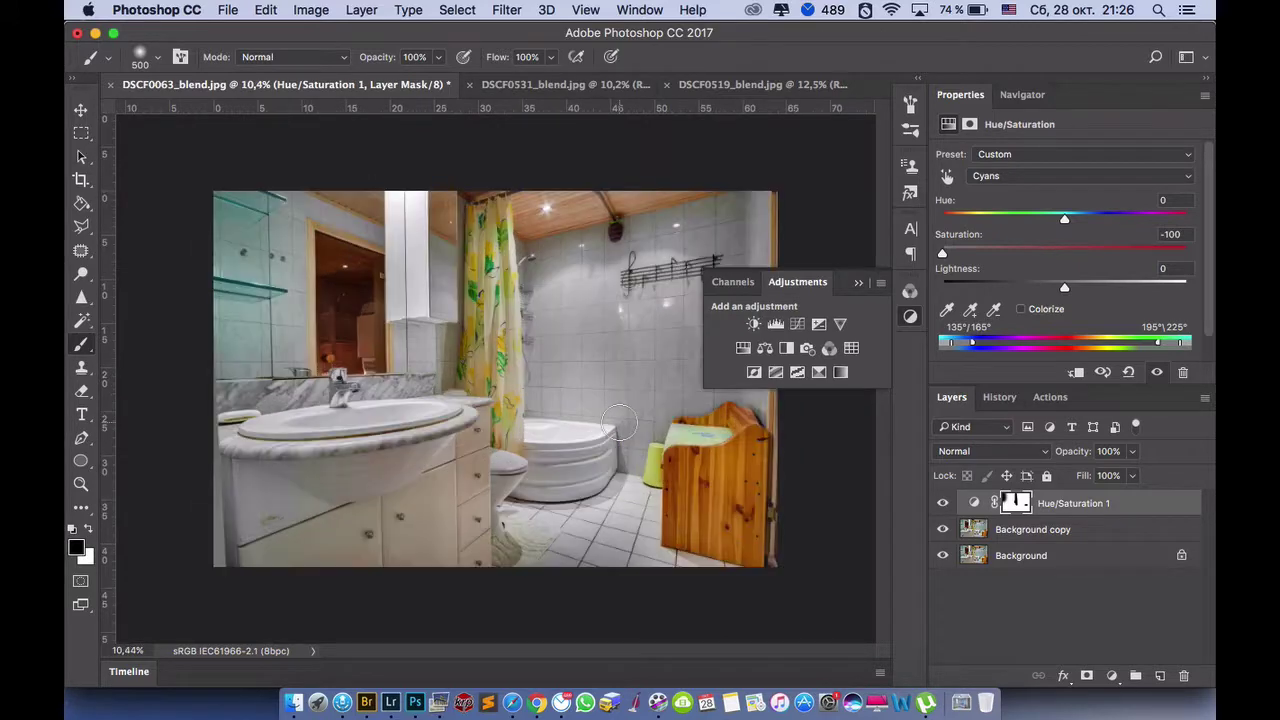
pyautogui.click(943, 504)
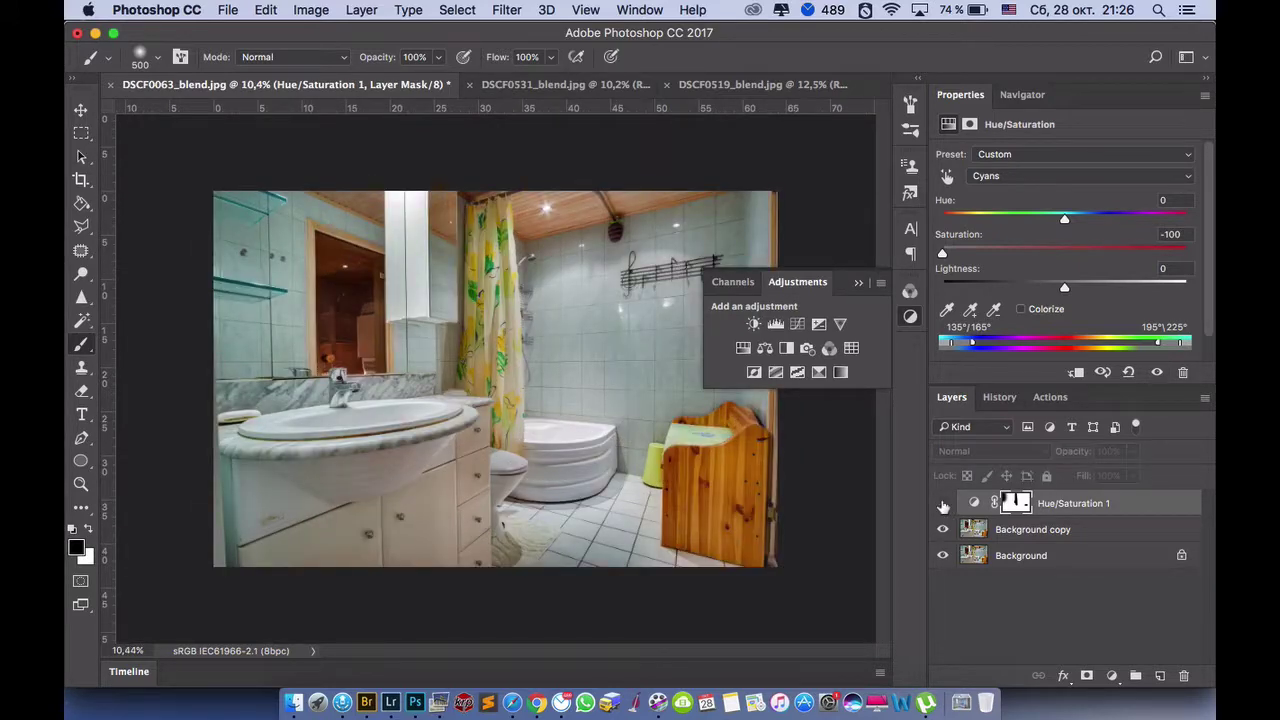
pyautogui.click(943, 504)
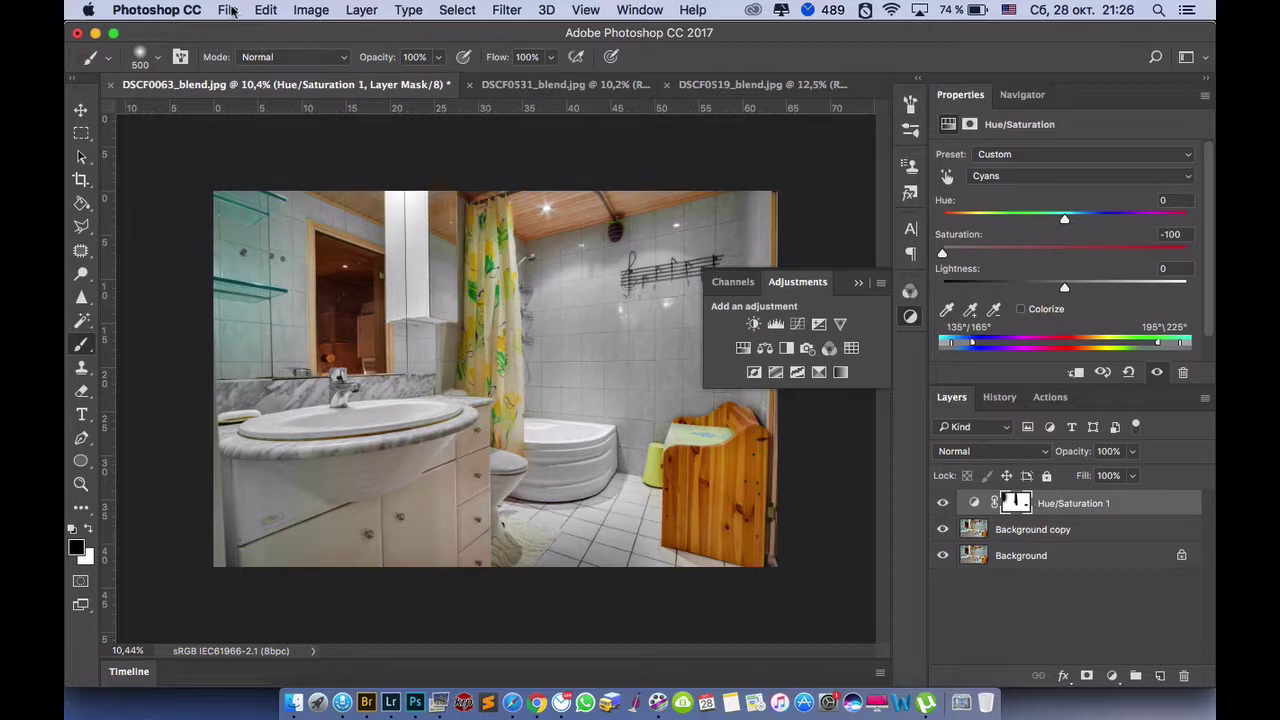
# - Open the list of layer commands for the bathroom photo
pyautogui.click(361, 10)
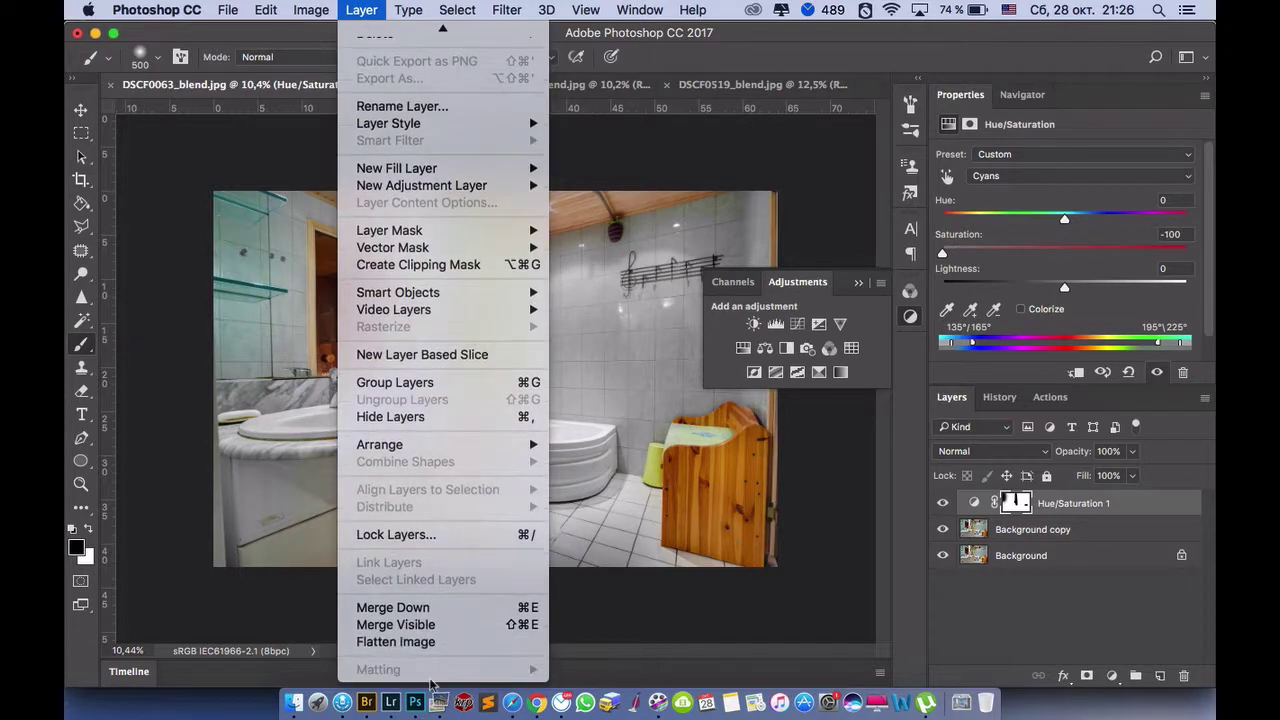